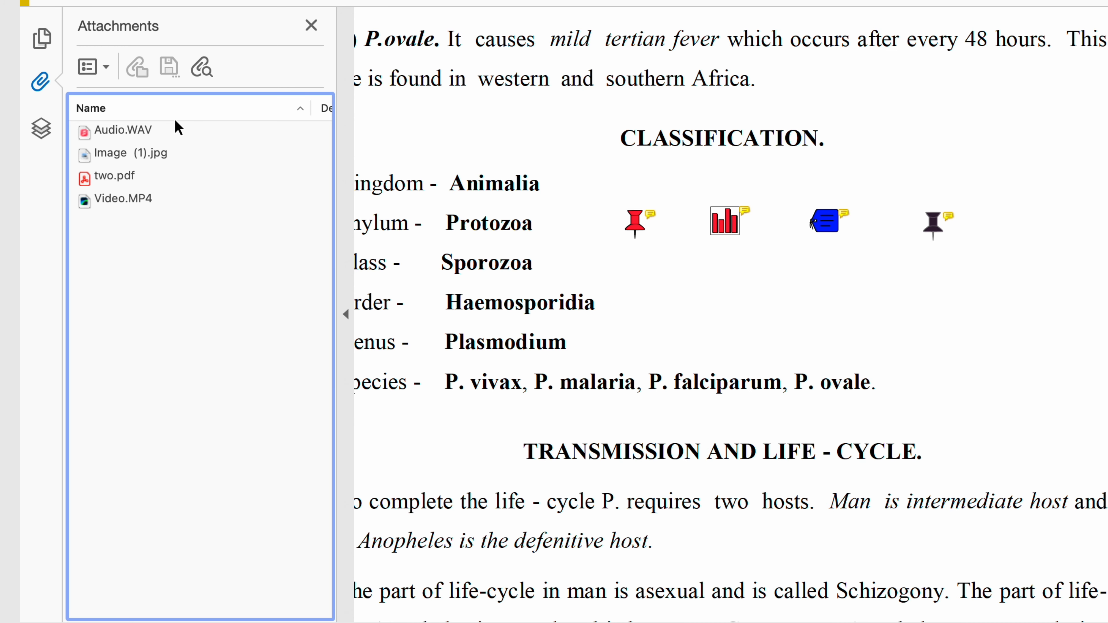
- Browse the Audio.WAV, Image (1).jpg, two.pdf and Video.MP4 attachments, then reveal the red-pushpin file
left_click(126, 139)
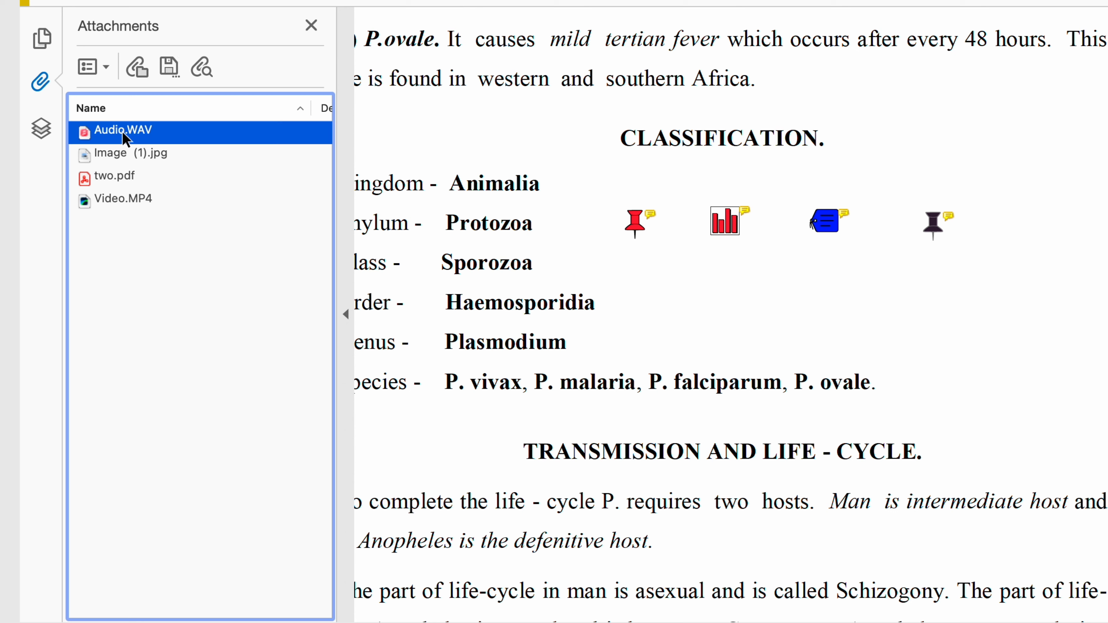
left_click(129, 156)
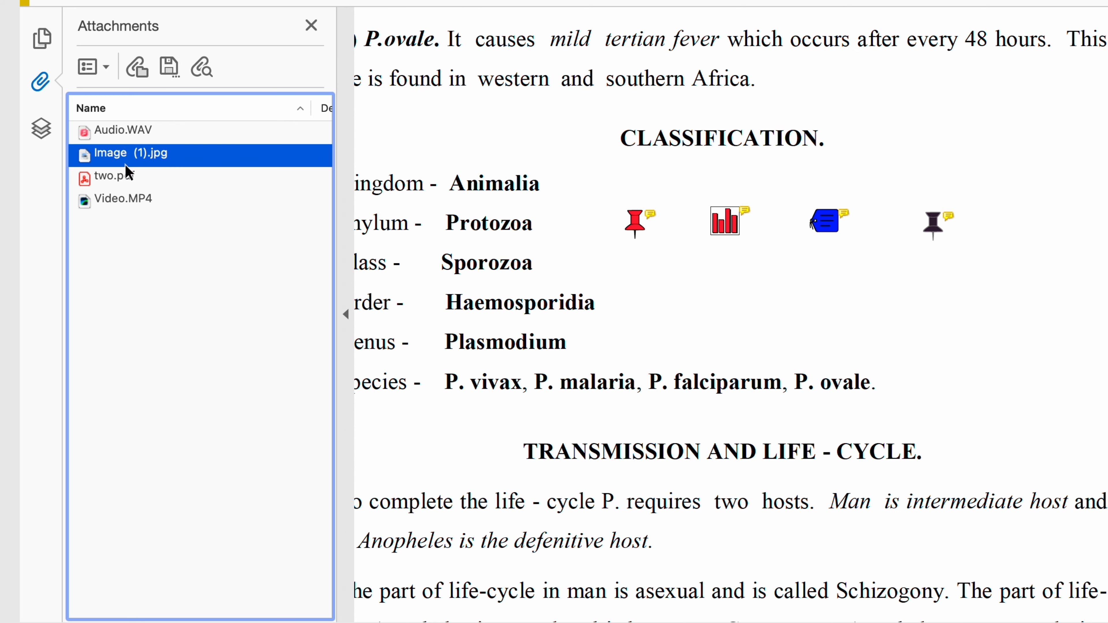
left_click(128, 177)
left_click(133, 204)
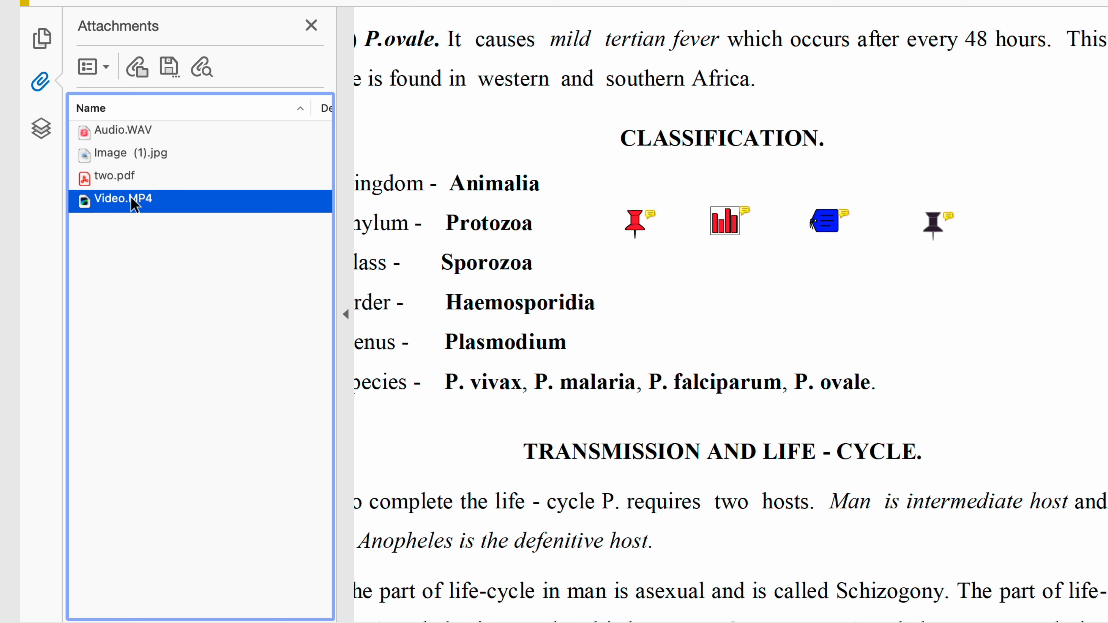
left_click(632, 227)
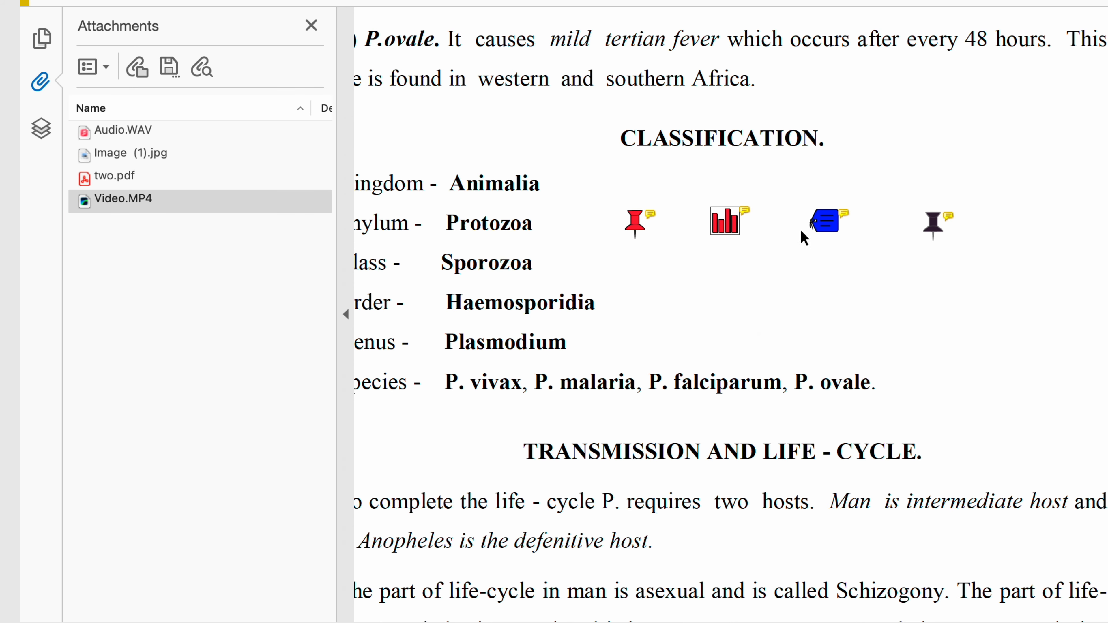
- Give the new attachment a Paperclip icon and select the black pushpin attachment
mouse_move(816, 227)
mouse_move(934, 225)
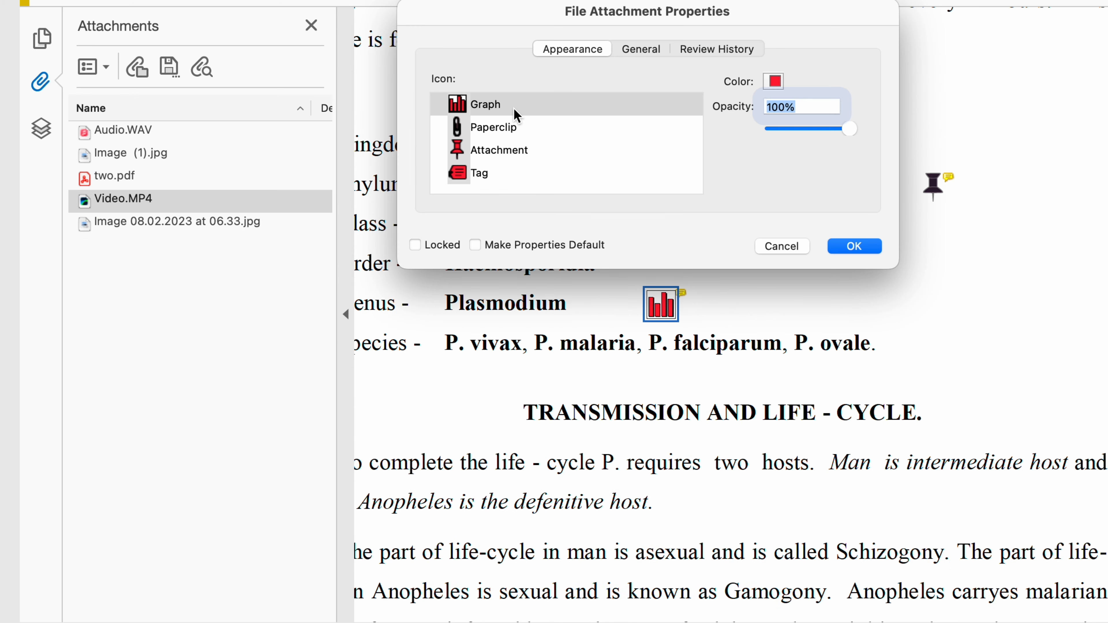
left_click(516, 128)
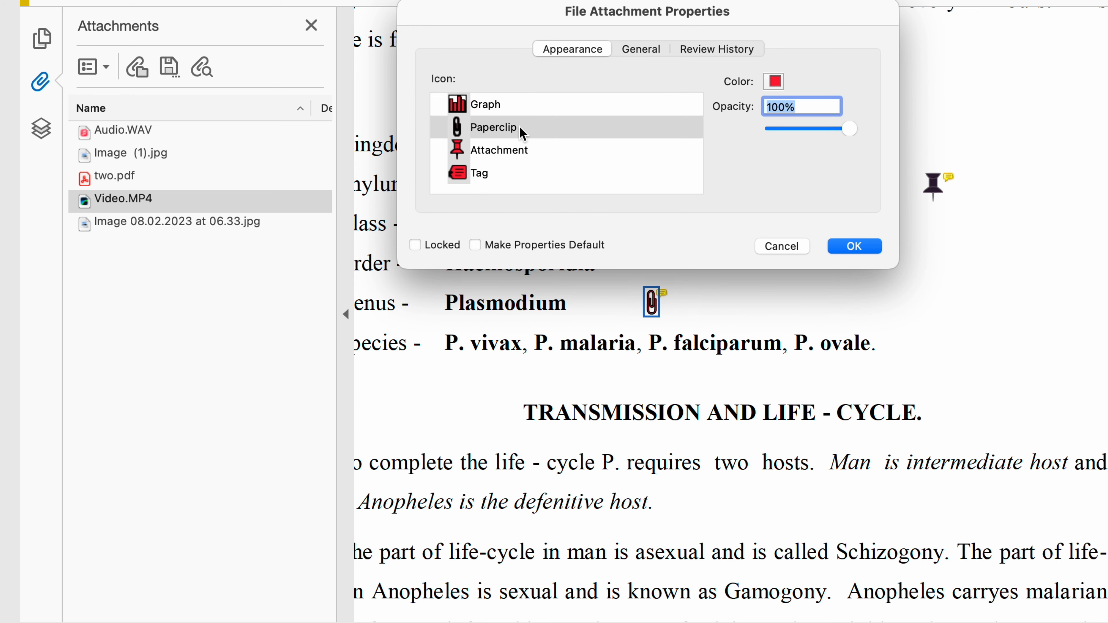
left_click(519, 149)
left_click(526, 177)
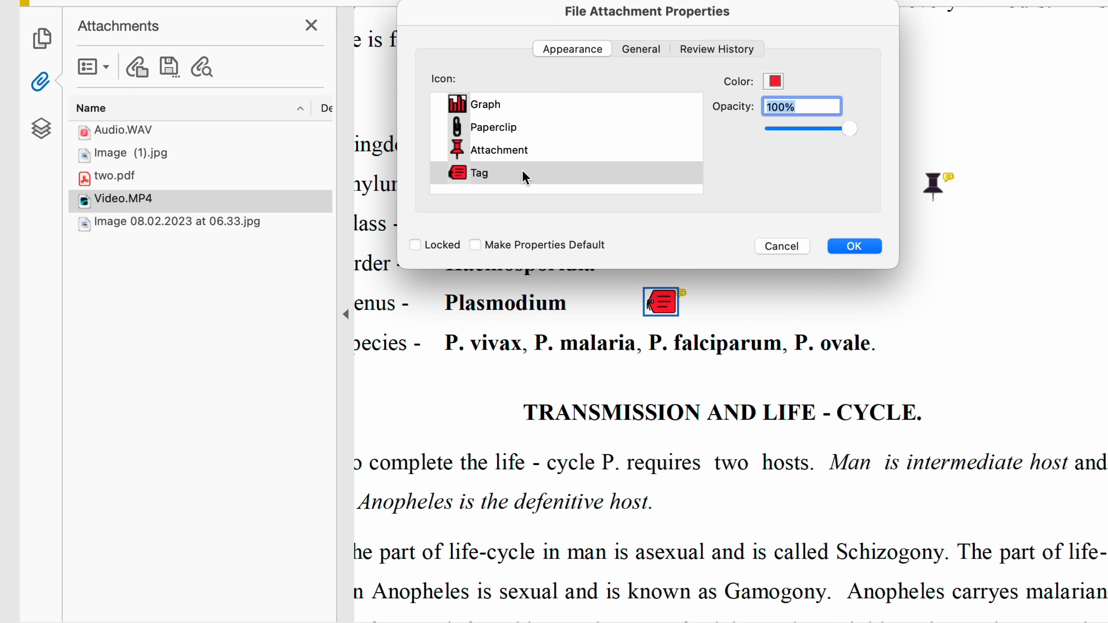
left_click(514, 128)
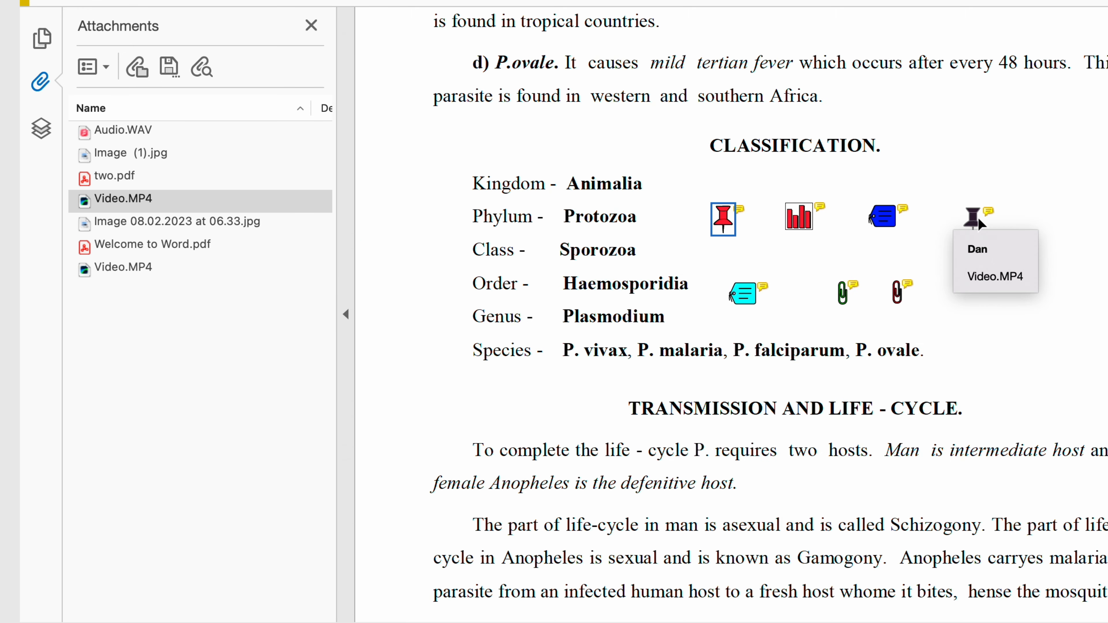
left_click(979, 218)
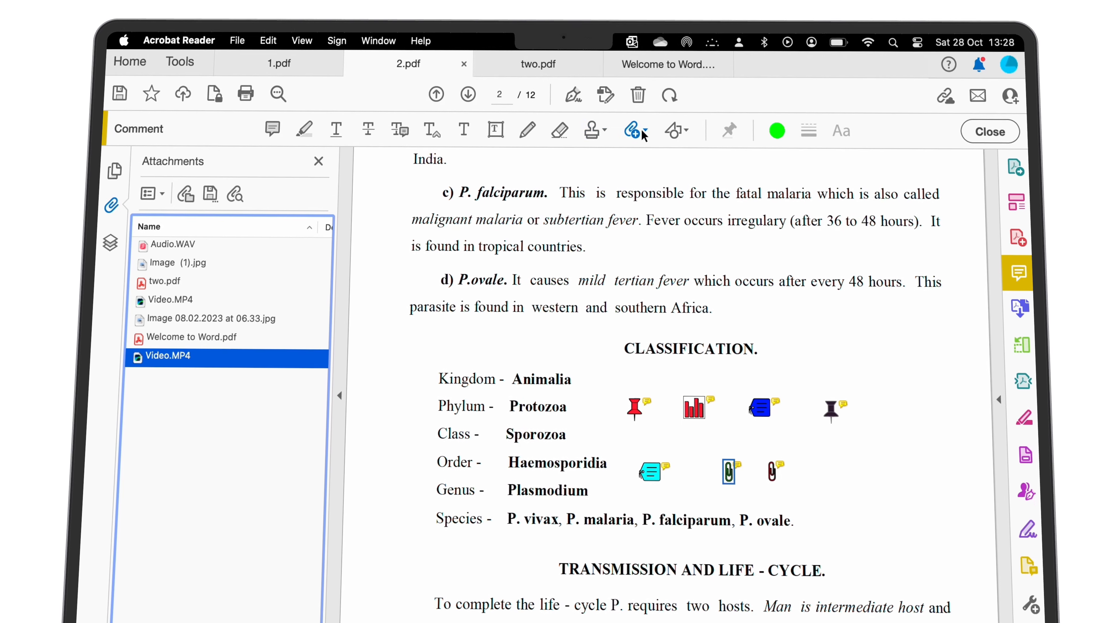
- Attach the file To get started straight away.docx to the document
left_click(628, 125)
left_click(655, 151)
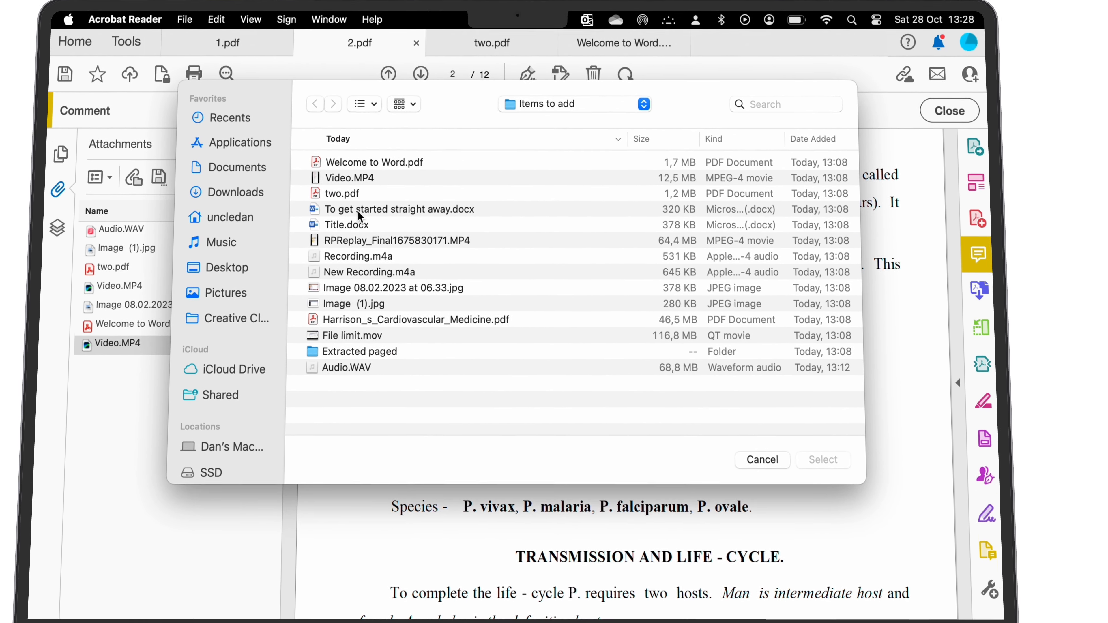
left_click(384, 213)
left_click(833, 453)
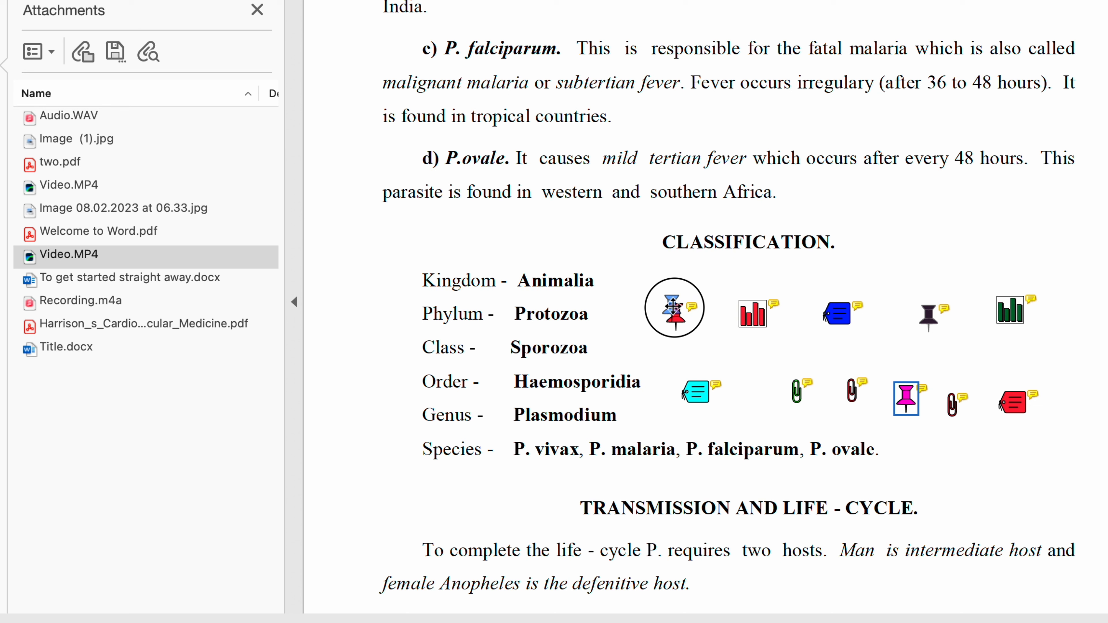
- Drag the tag, paperclip and pushpin attachment icons into aligned rows beside Phylum and Order
left_click(570, 388)
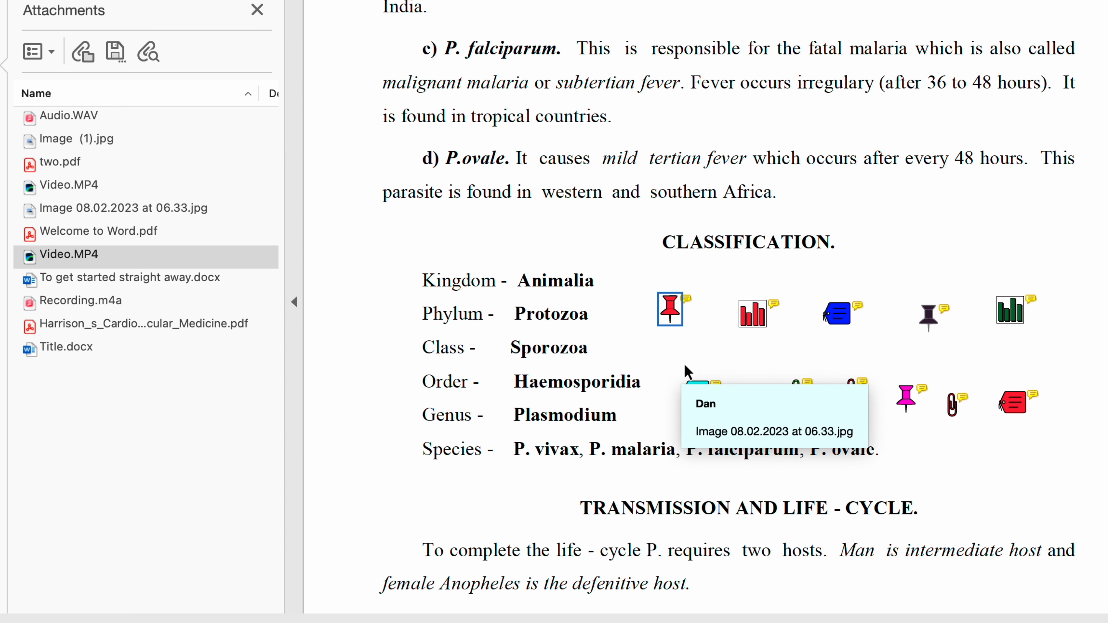
left_click_drag(589, 455, 567, 454)
left_click_drag(672, 390, 673, 387)
mouse_move(751, 316)
left_mouse_down()
mouse_move(738, 309)
mouse_move(748, 310)
left_mouse_up()
left_click_drag(836, 313, 817, 304)
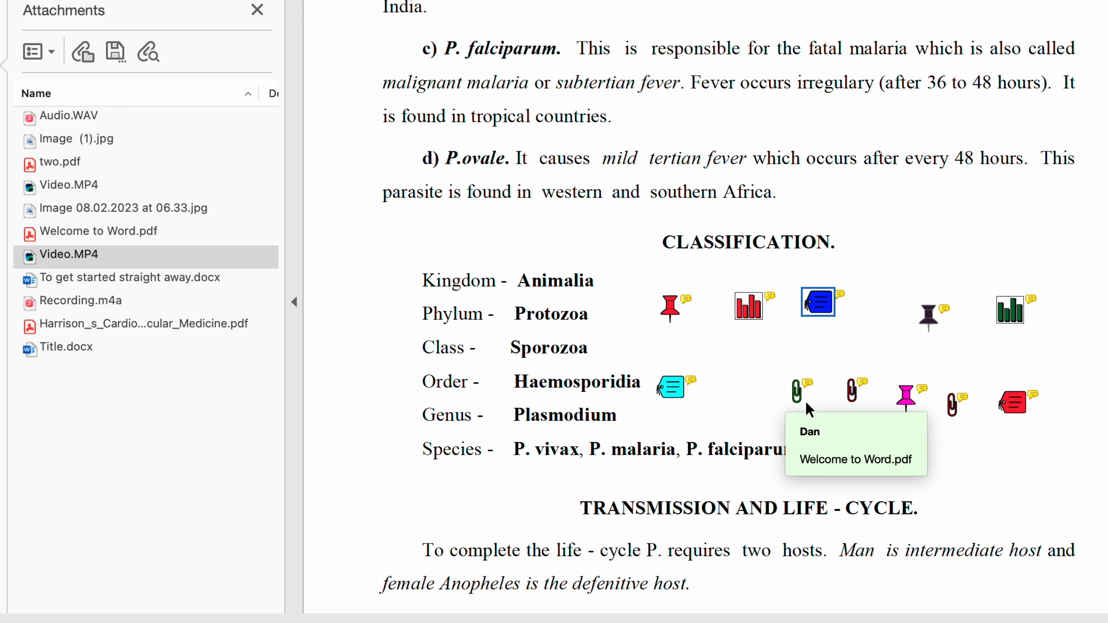
left_click_drag(797, 390, 752, 386)
left_click_drag(852, 390, 824, 385)
left_click_drag(929, 305, 892, 301)
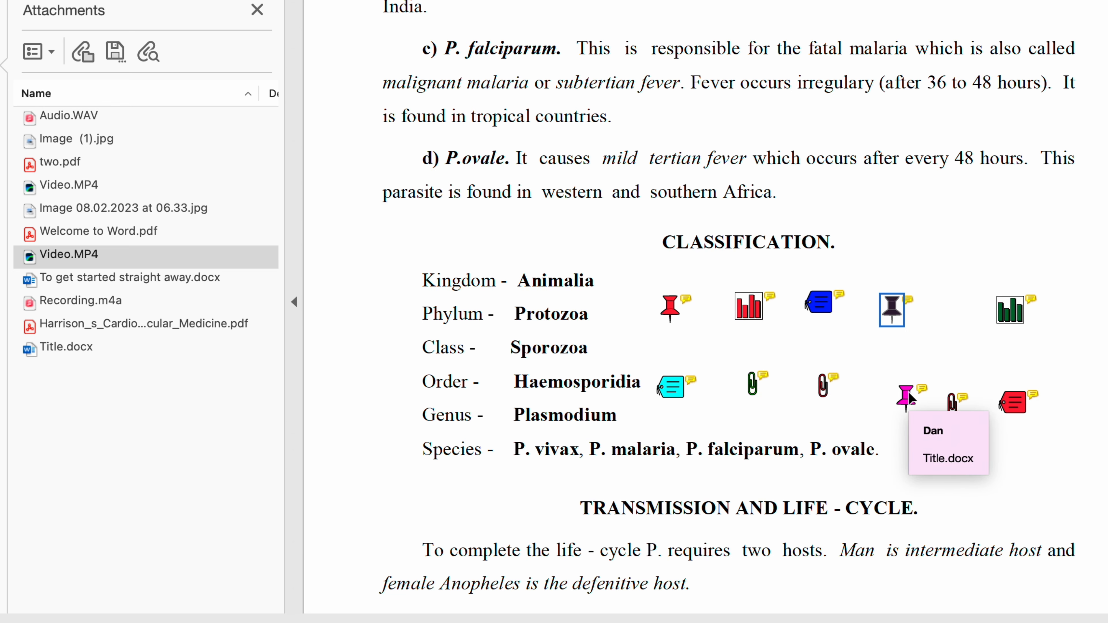
left_click_drag(909, 395, 898, 377)
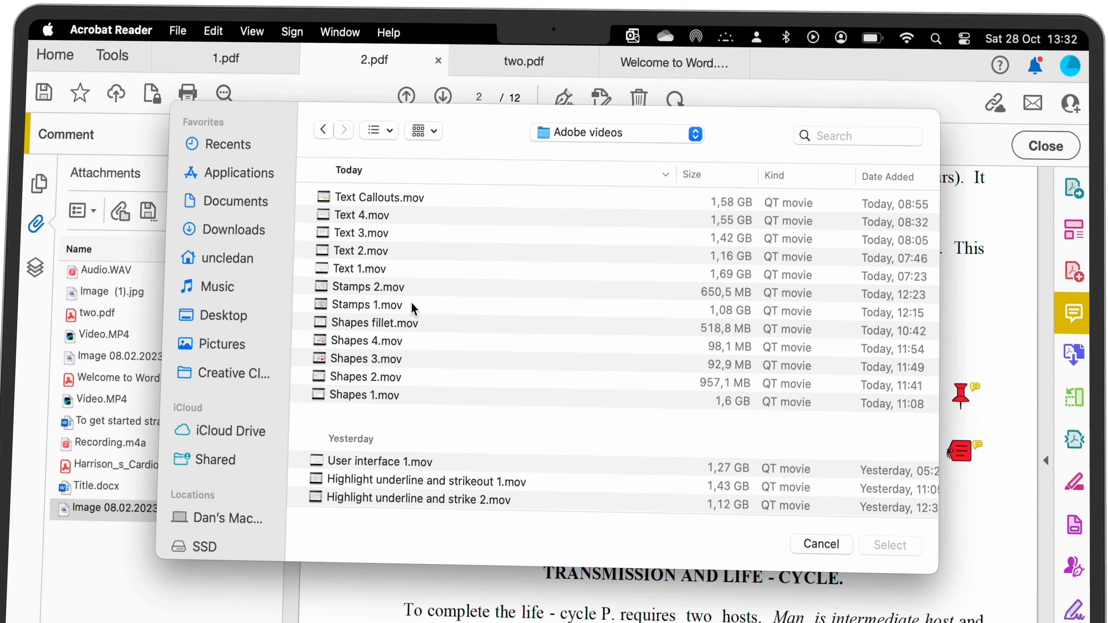
- Attach Stamps 1.mov and choose the pushpin icon for it in File Attachment Properties
left_click(408, 305)
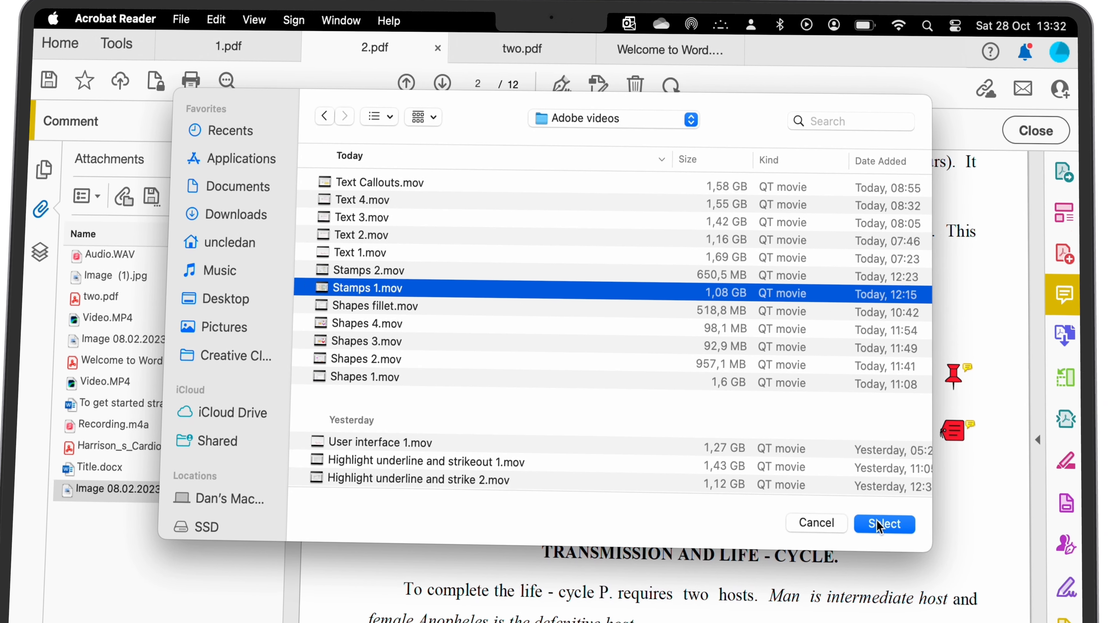
left_click(889, 539)
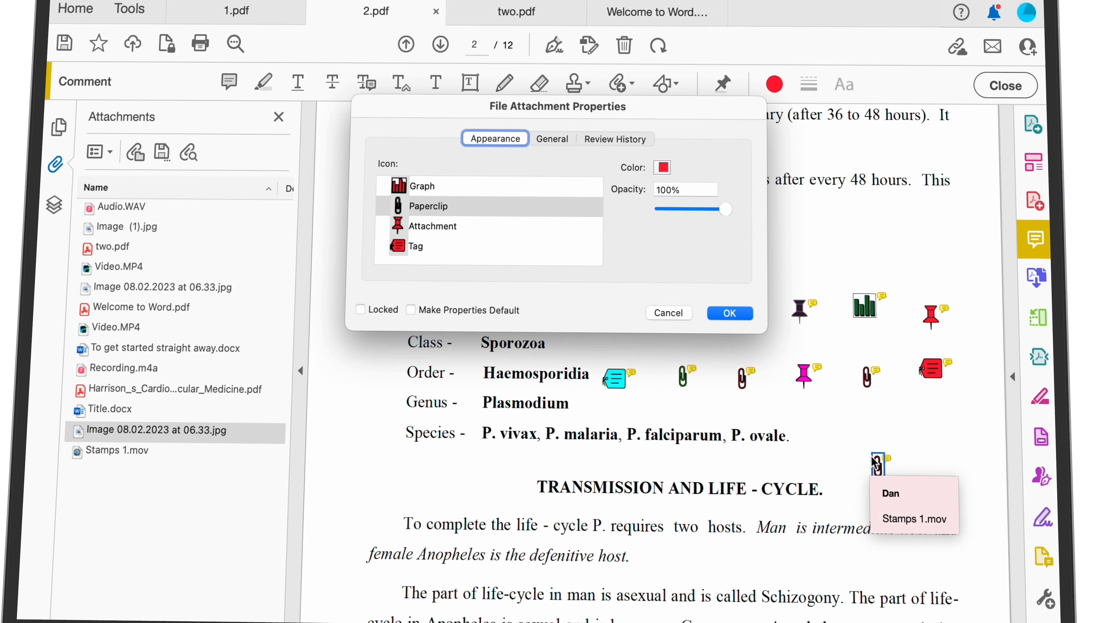
left_click(405, 179)
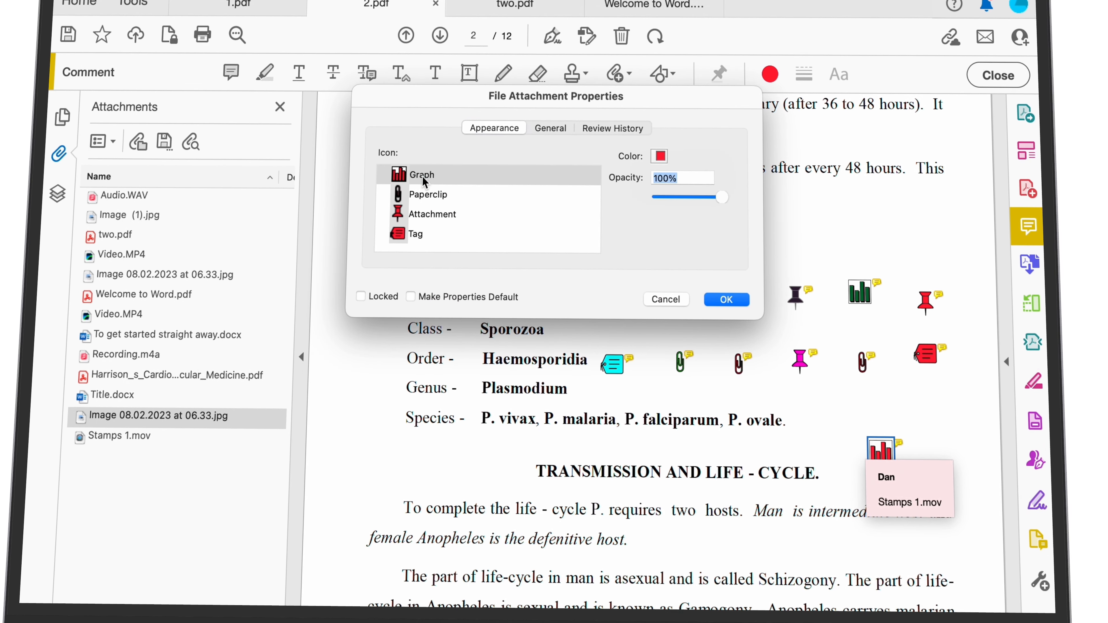
left_click(417, 228)
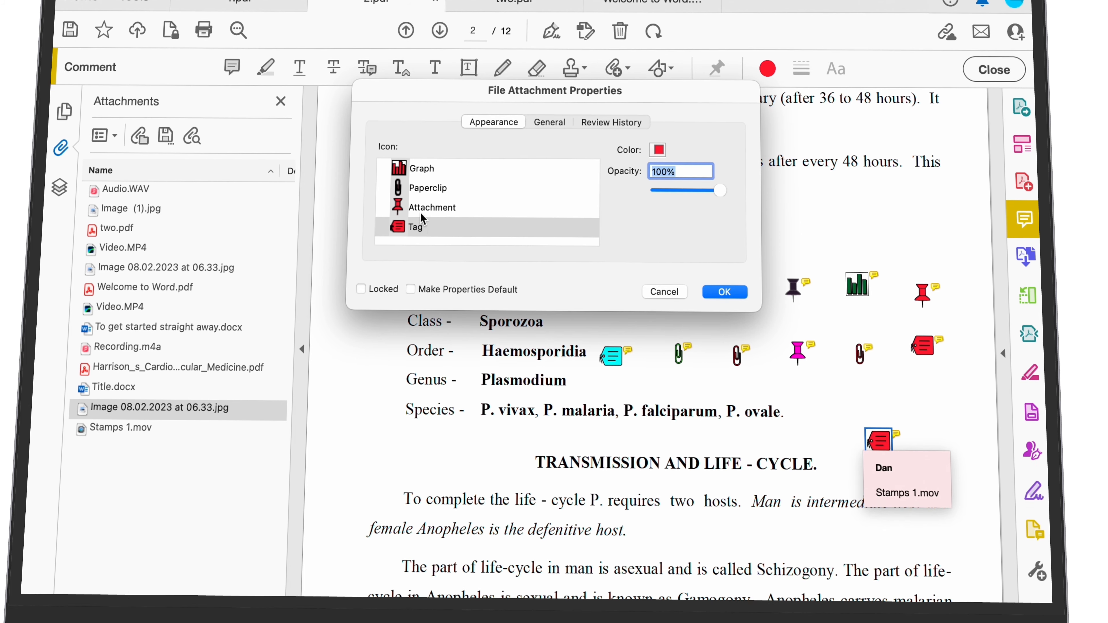
left_click(421, 211)
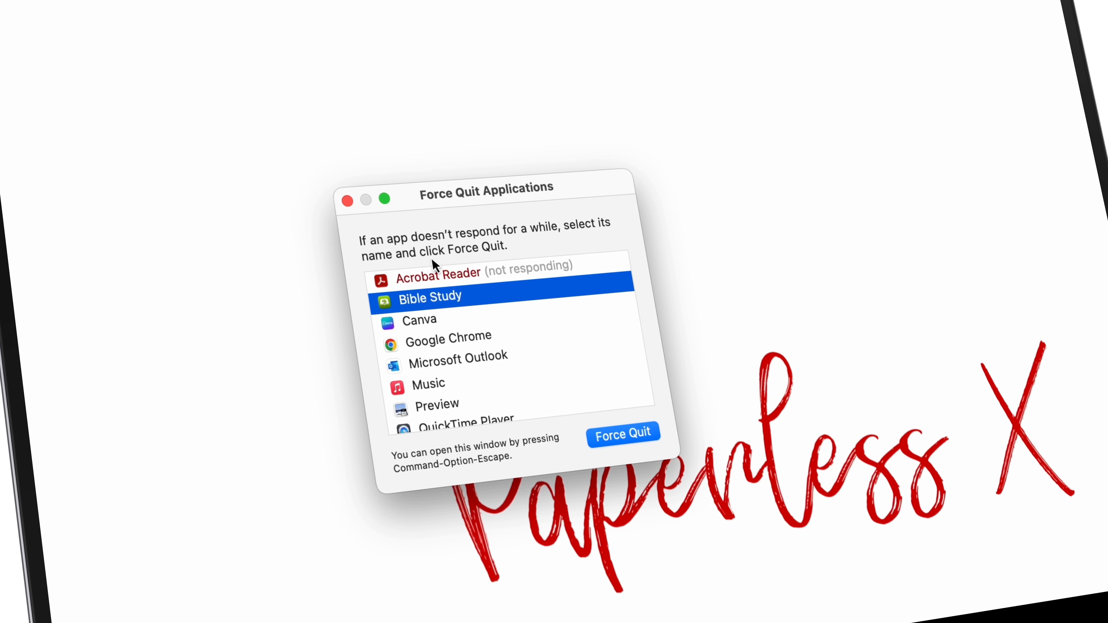
- Force quit the not-responding Acrobat Reader and ignore the crash report without sending
left_click(446, 274)
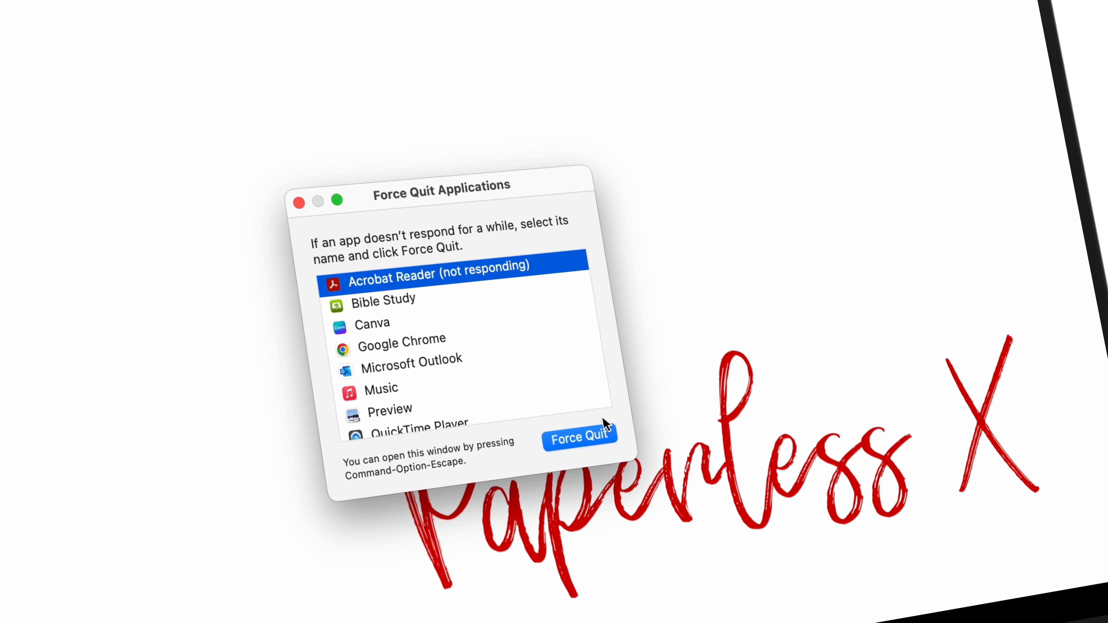
left_click(594, 438)
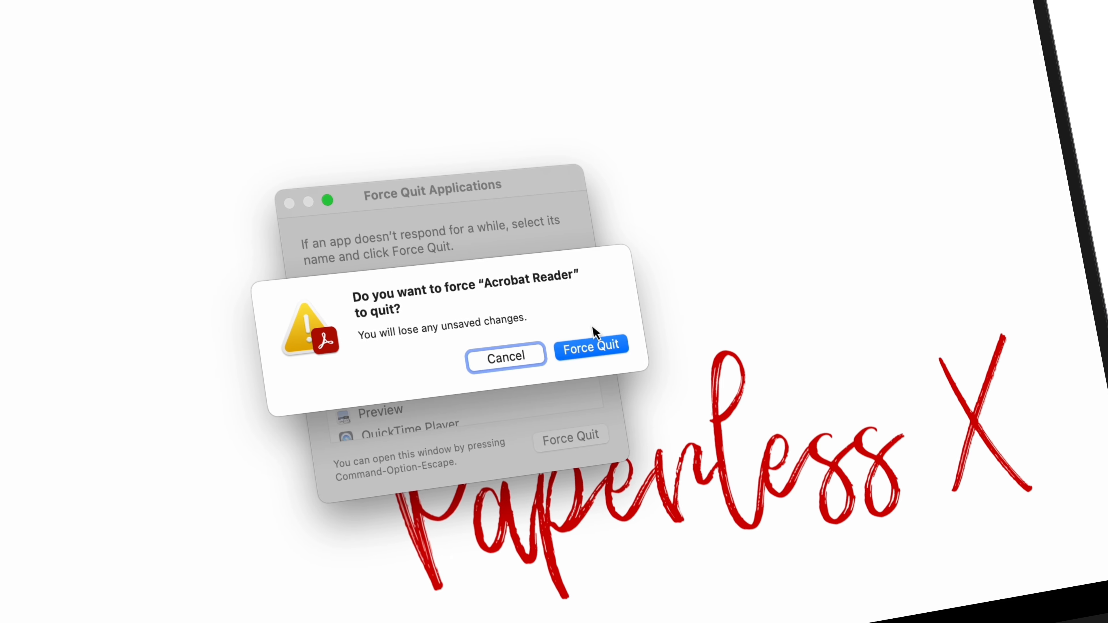
left_click(593, 352)
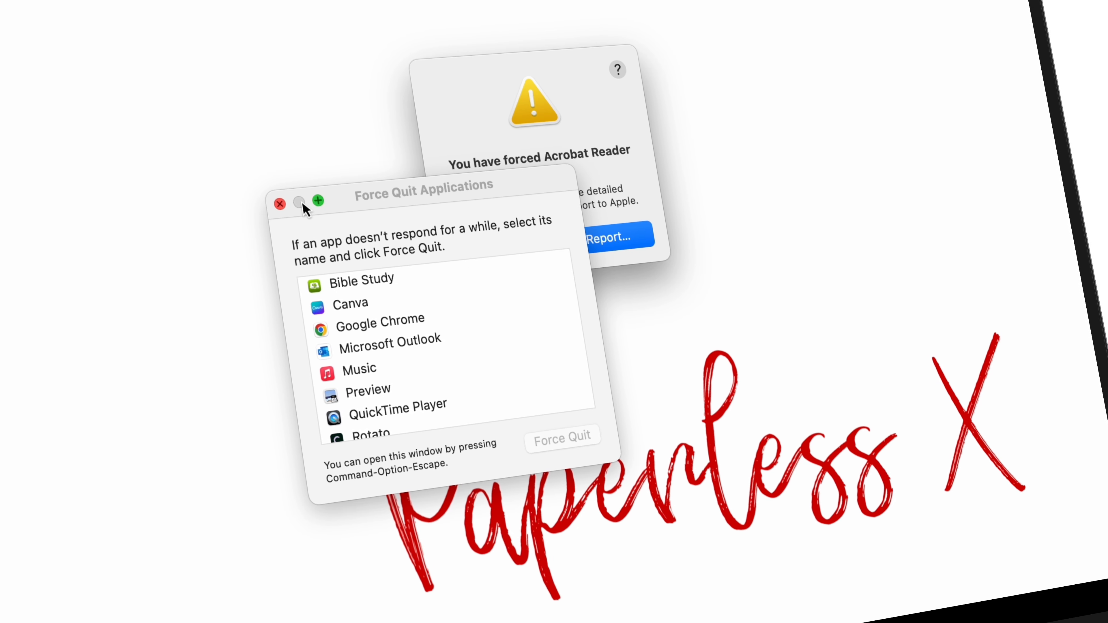
left_click(282, 202)
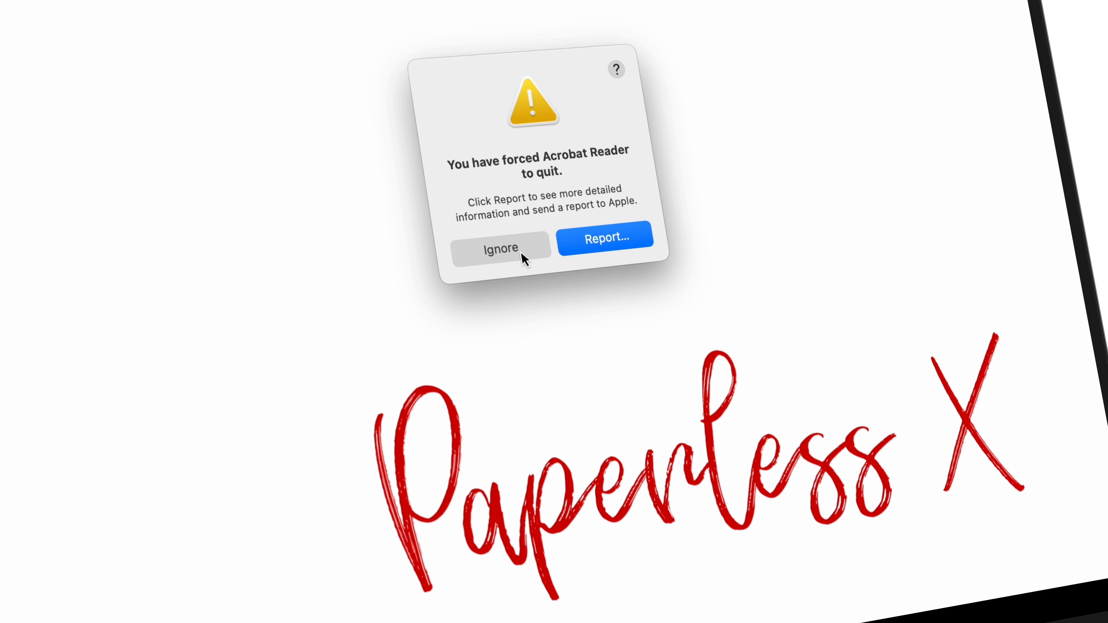
left_click(506, 249)
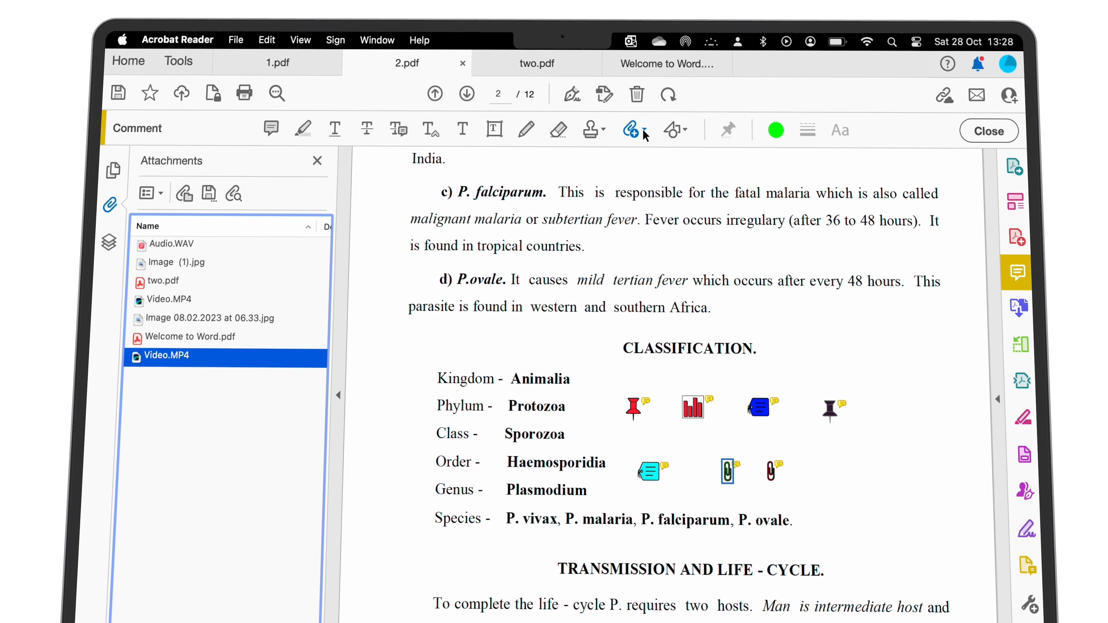
- Pick To get started straight away.docx as a new file attachment via Attach File
left_click(633, 126)
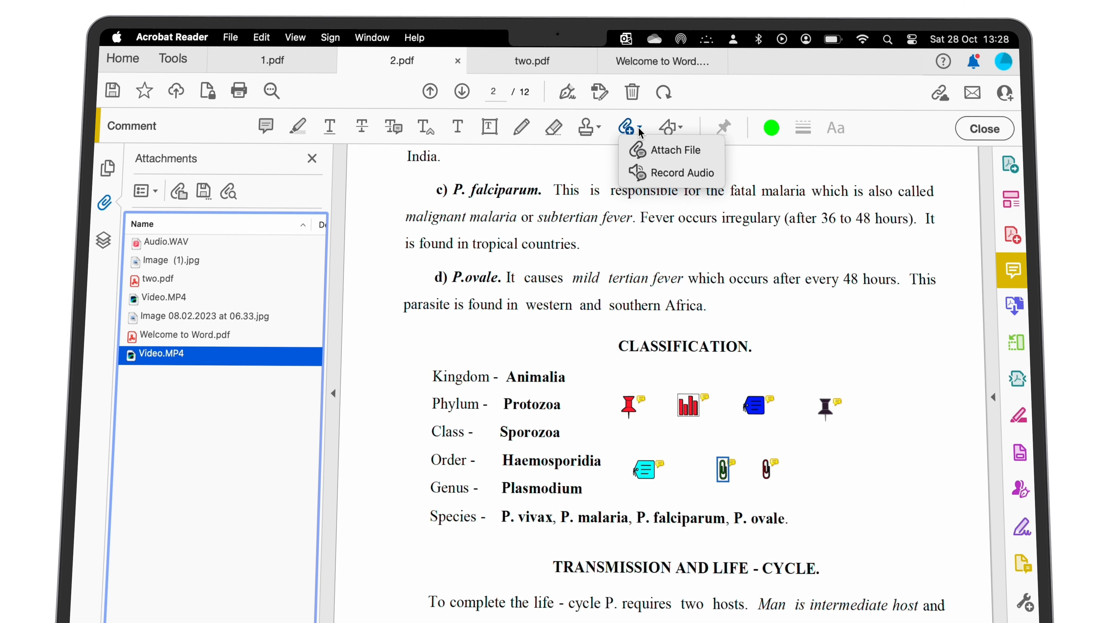
left_click(652, 148)
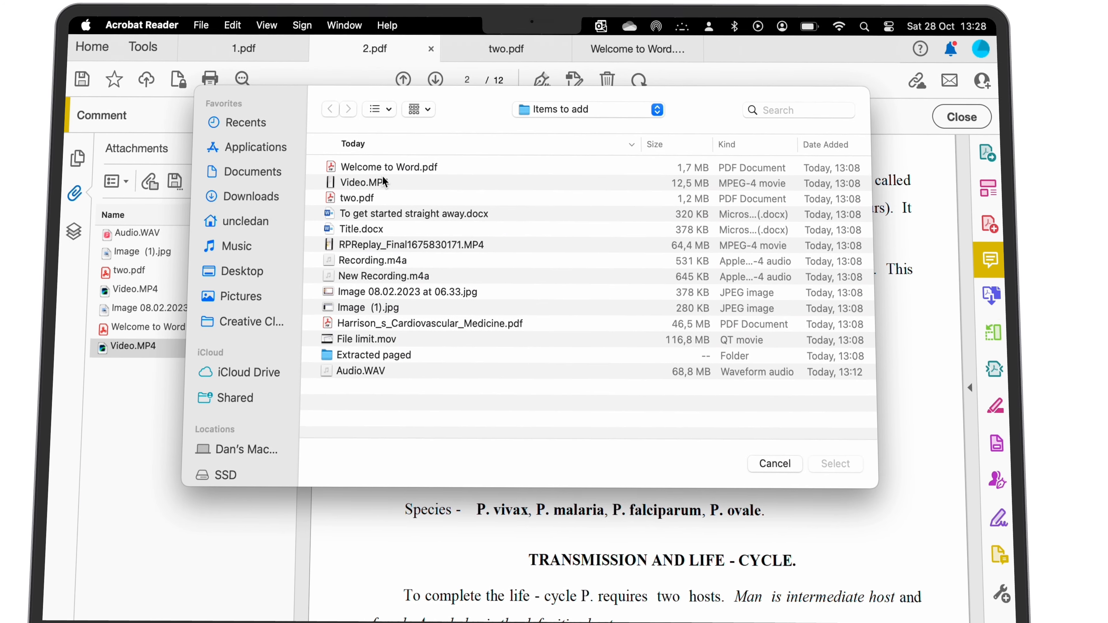
left_click(371, 212)
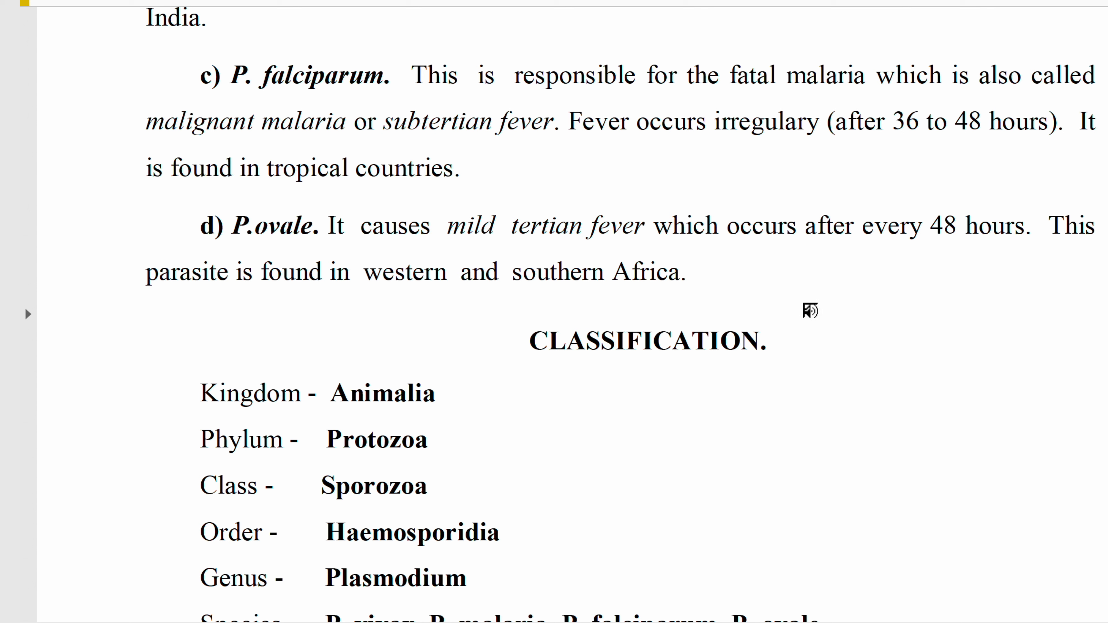
- Record an audio comment near CLASSIFICATION, re-recording once, and give it the Microphone icon
left_click(811, 337)
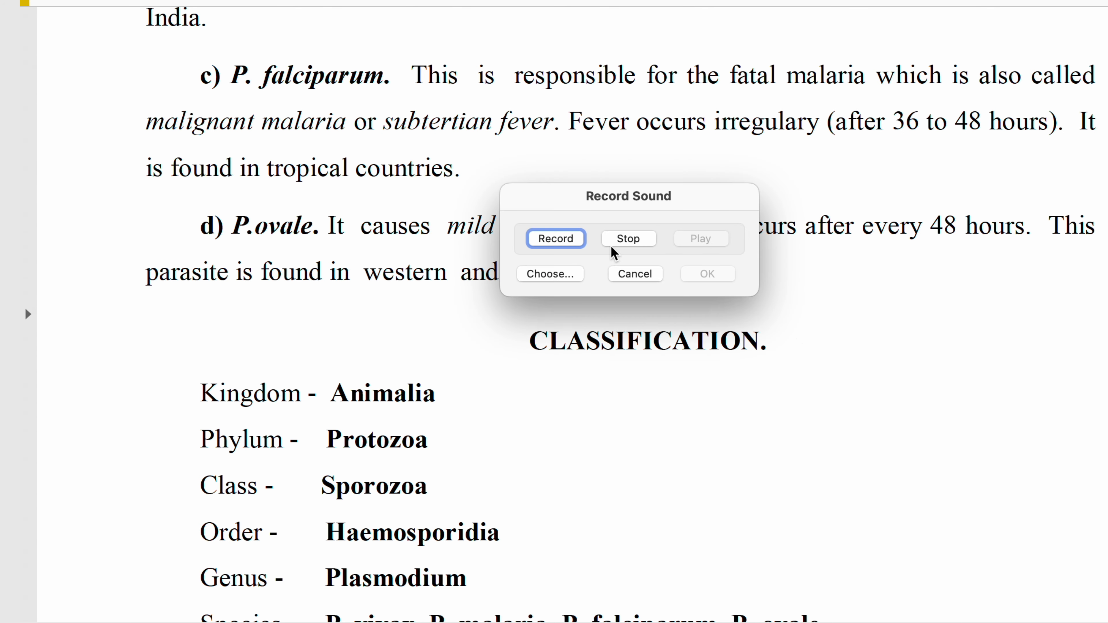
left_click(560, 244)
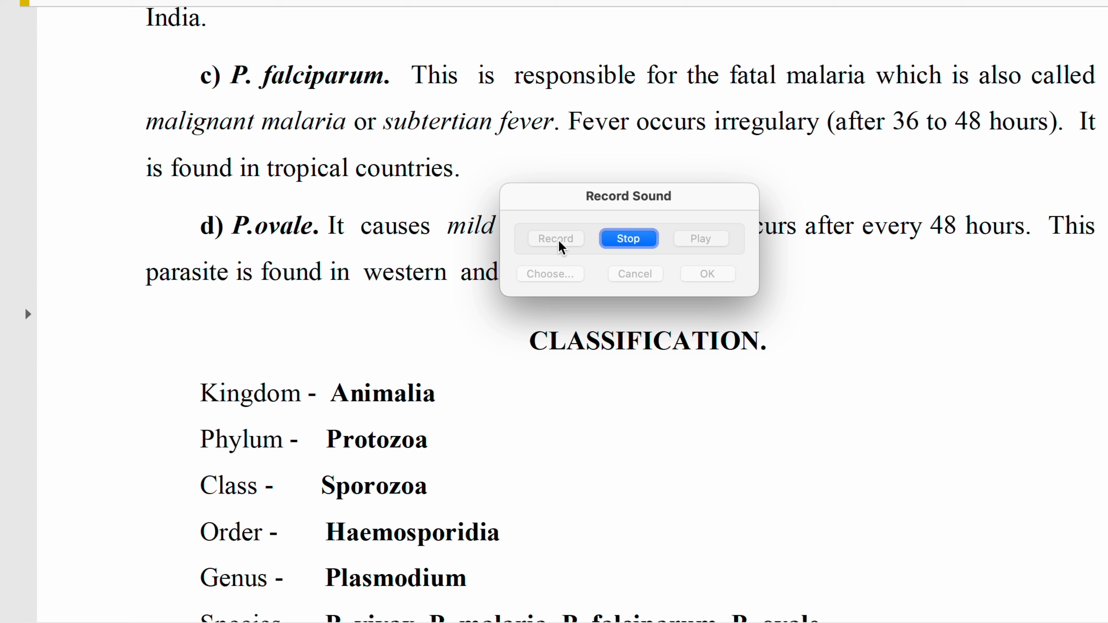
left_click(624, 247)
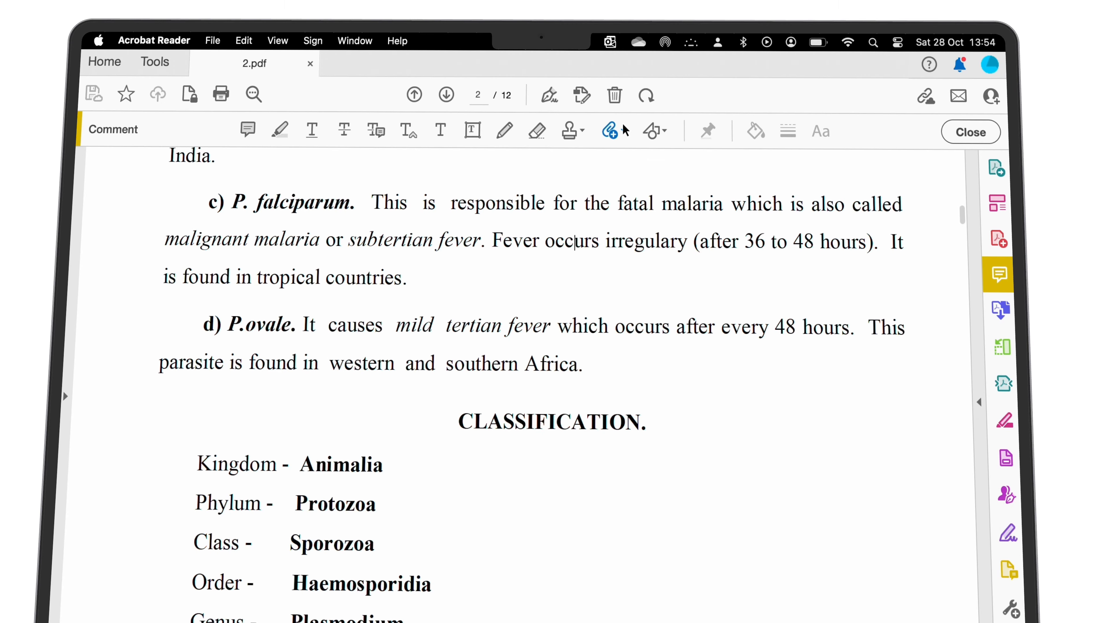
left_click(625, 131)
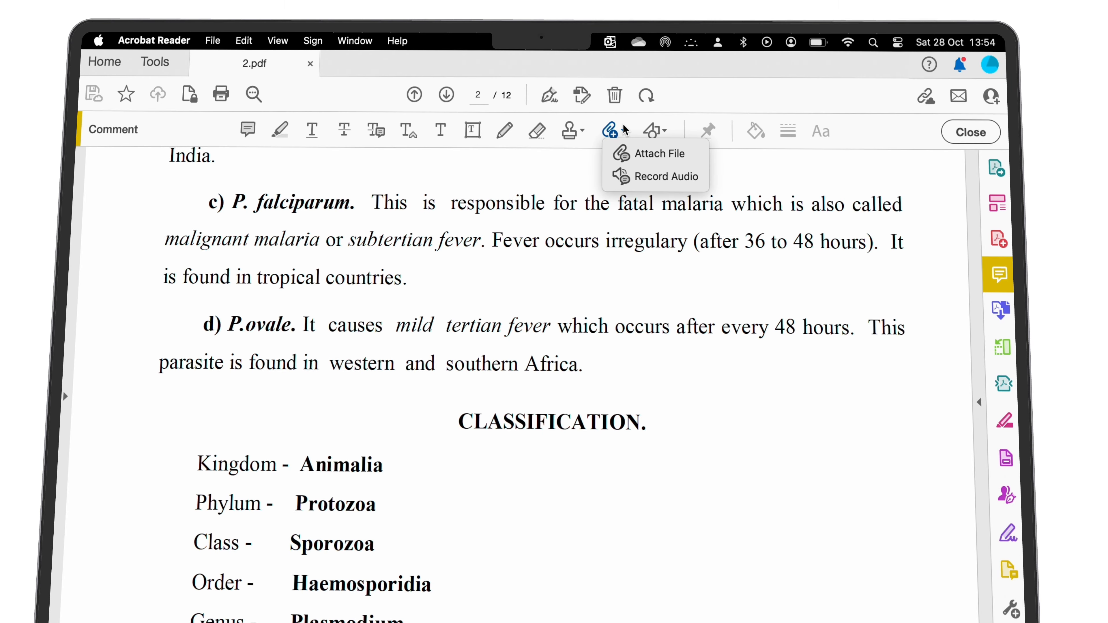
left_click(625, 172)
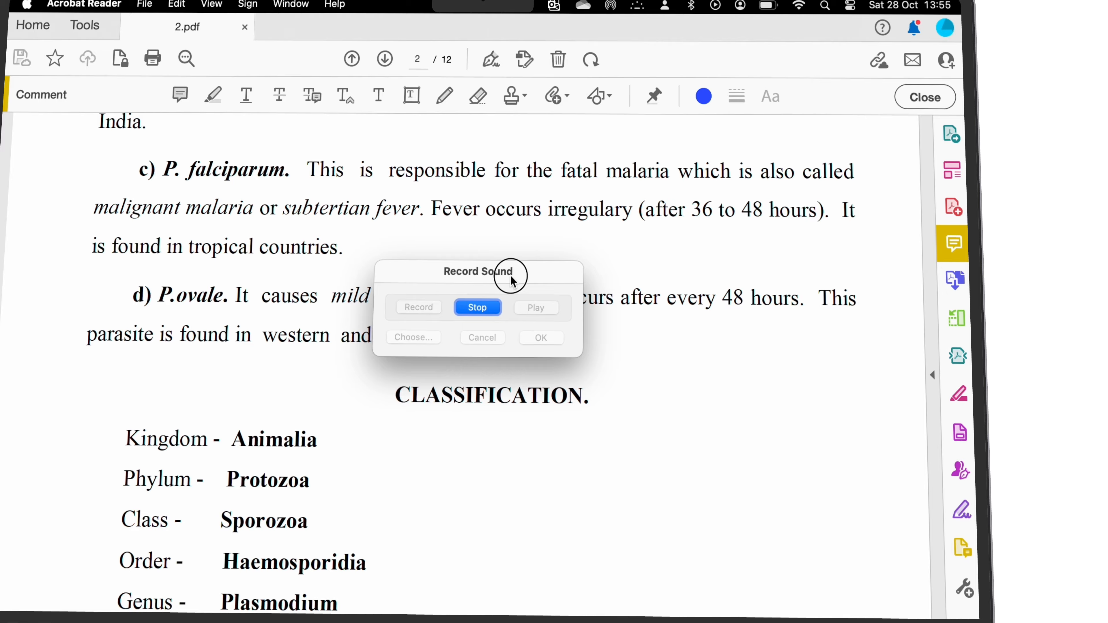
left_click_drag(511, 280, 754, 376)
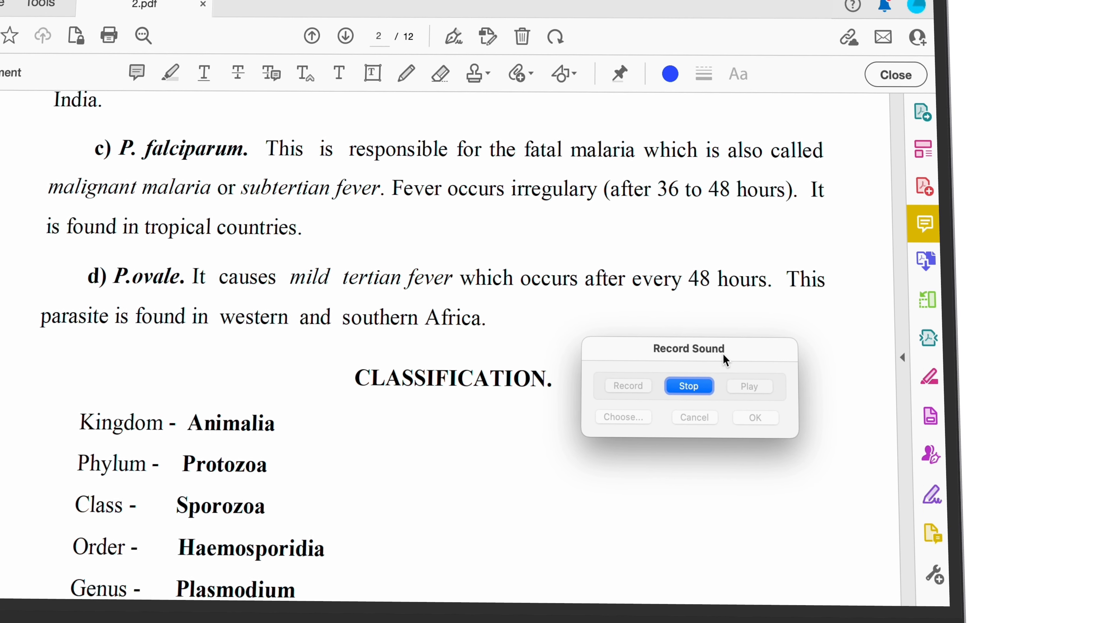
left_click(694, 389)
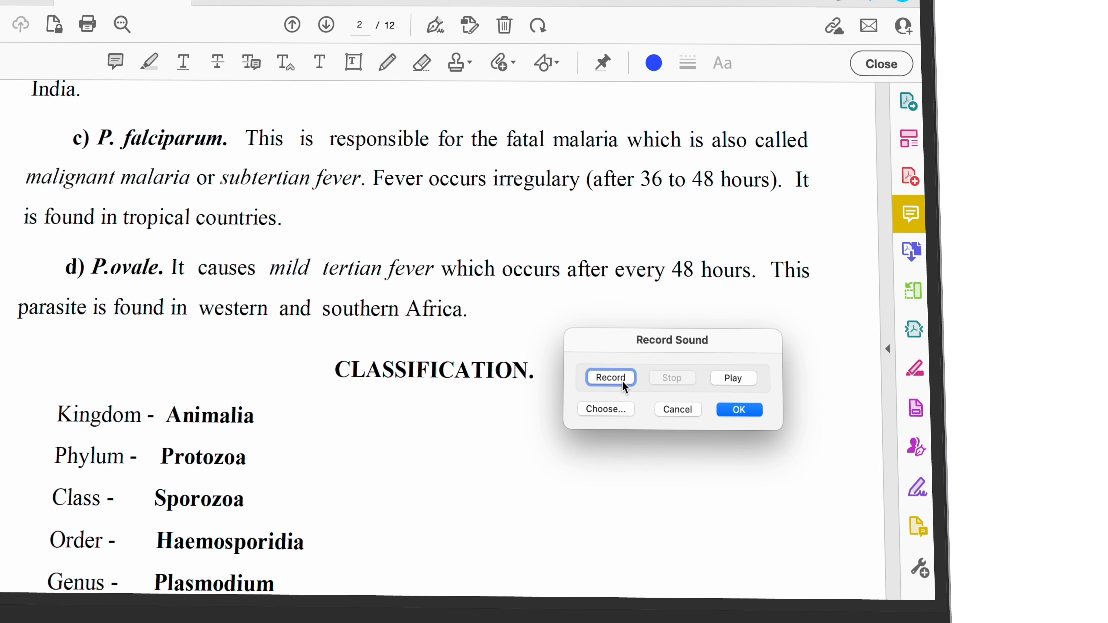
left_click(622, 379)
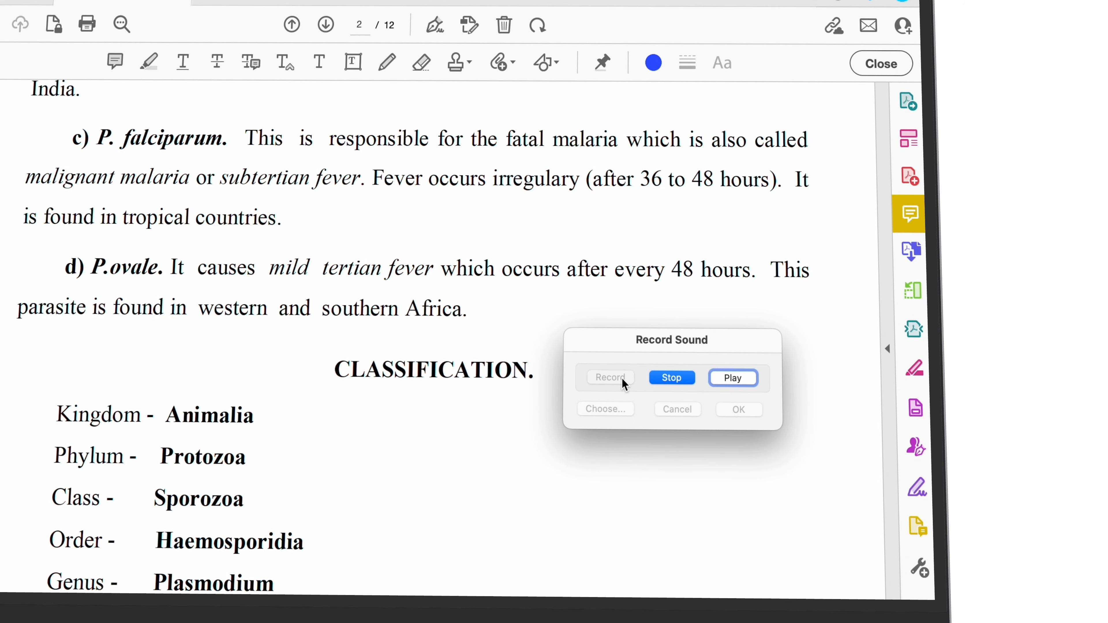
left_click(677, 385)
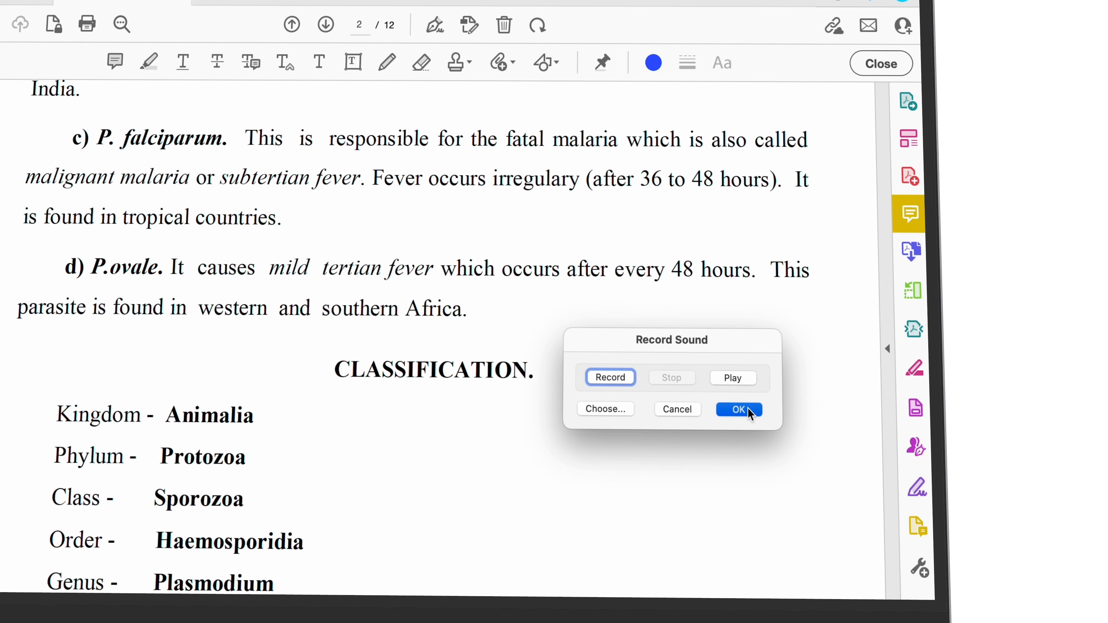
left_click(736, 412)
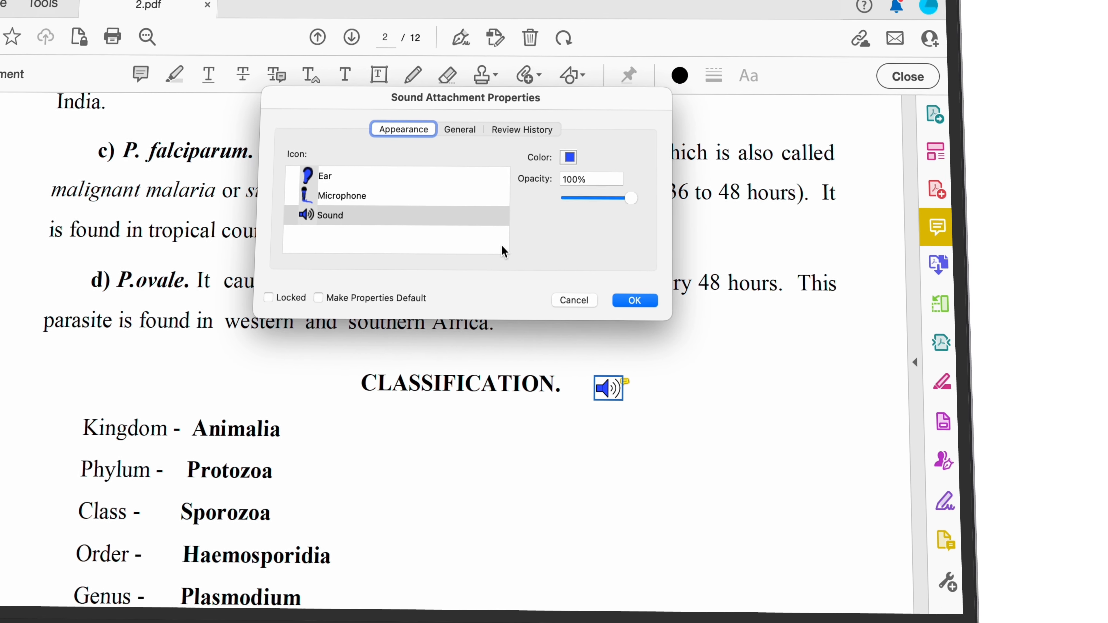
left_click(349, 190)
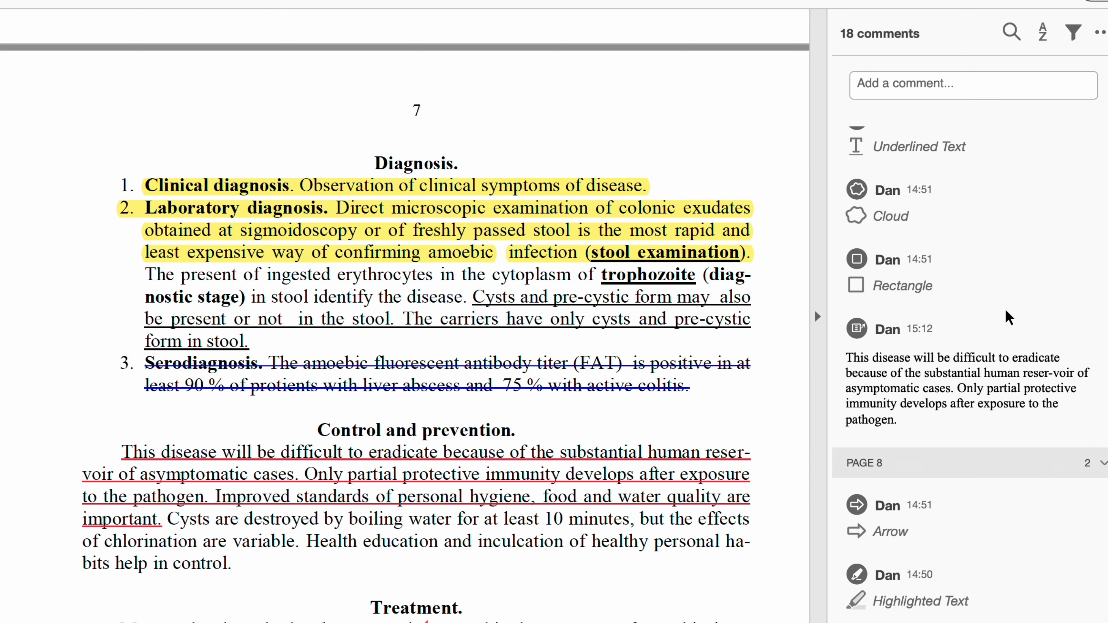
- Post the Serodiagnosis note, the prevention note and the yellow rectangle's classification note
scroll(1009, 318, "up", 10)
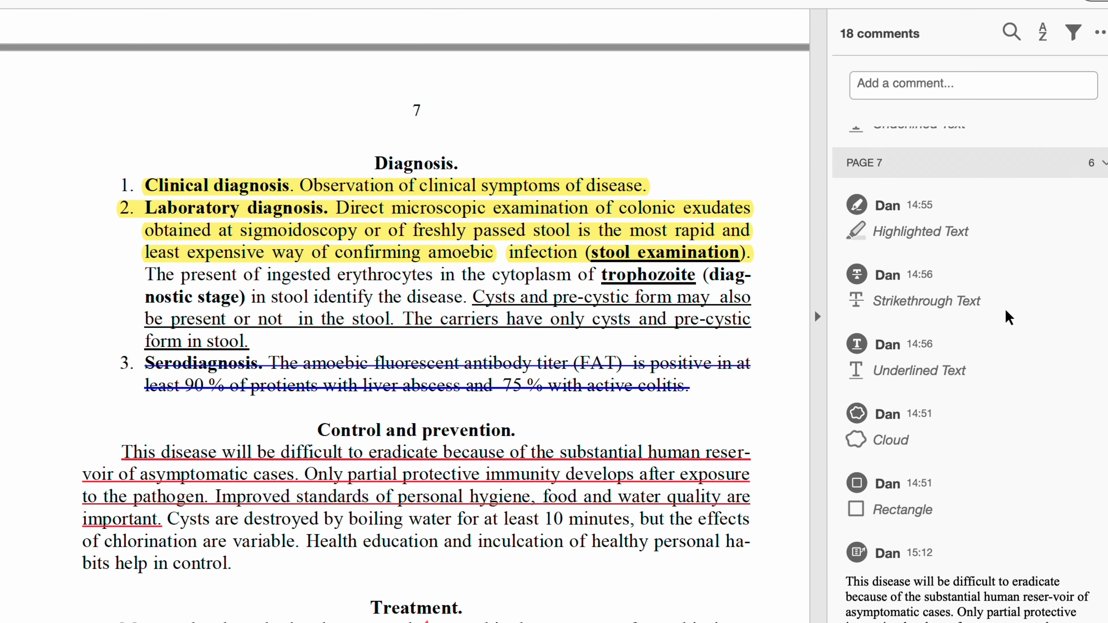
scroll(1009, 318, "up", 10)
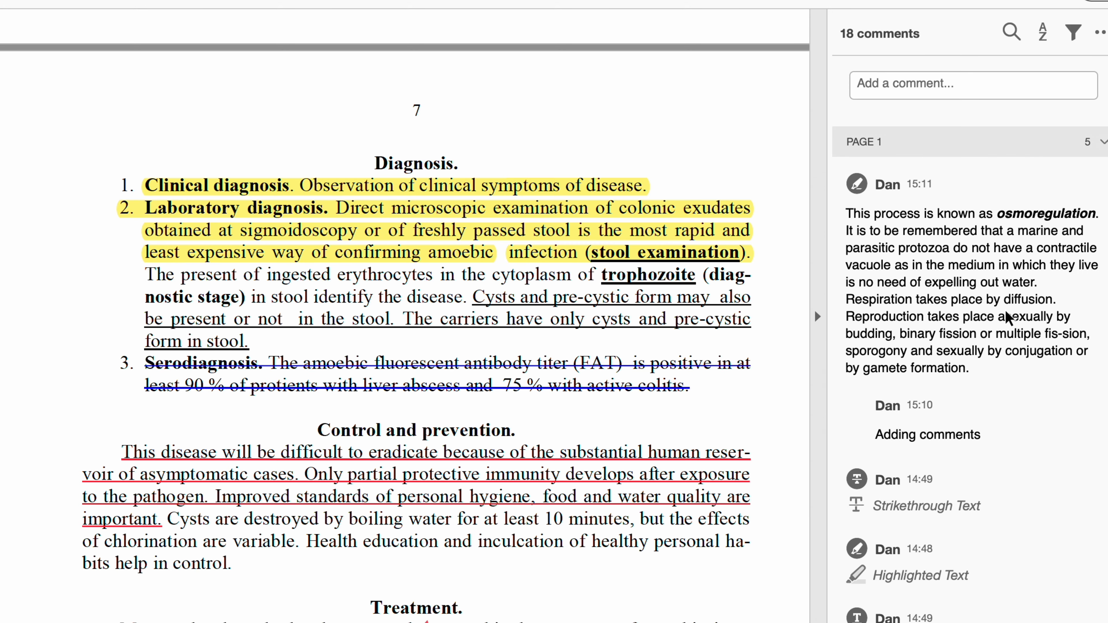
type("ca")
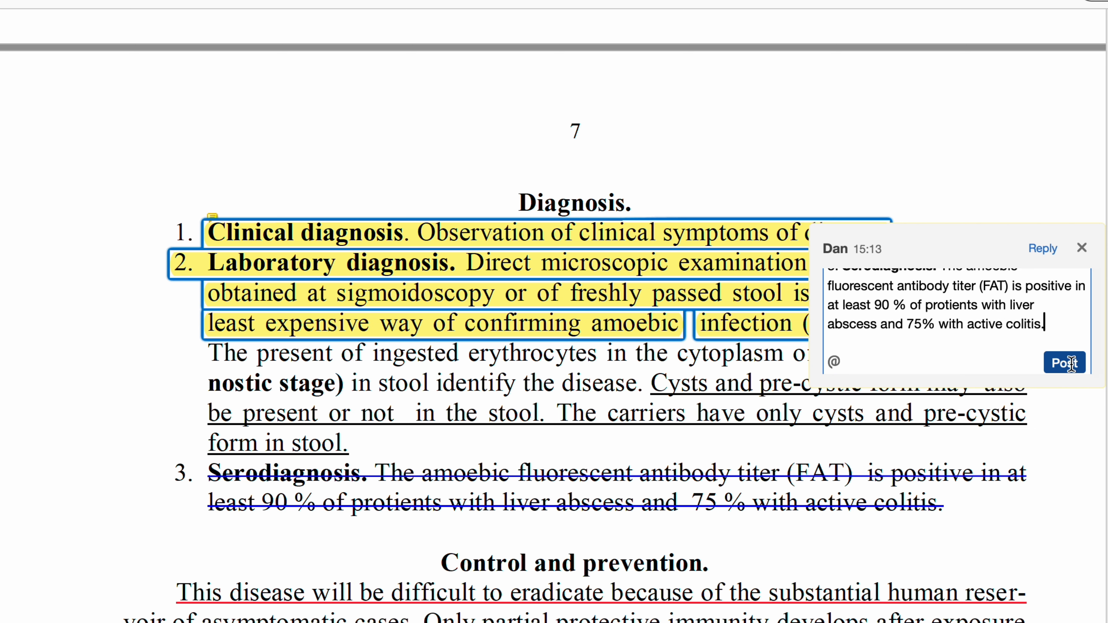
left_click(1065, 363)
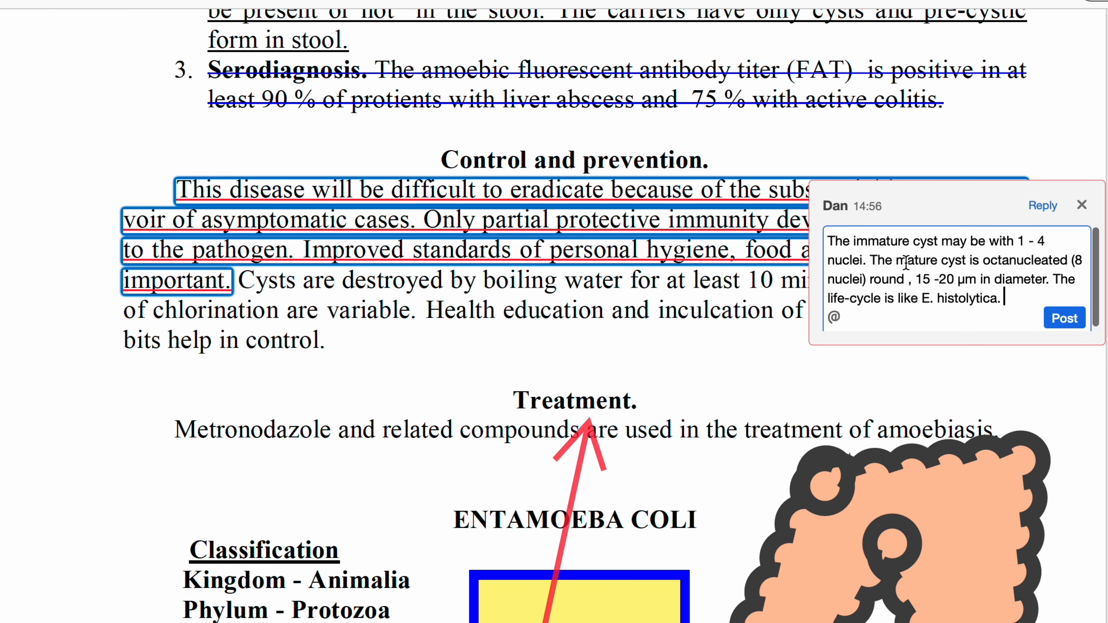
left_click(1065, 319)
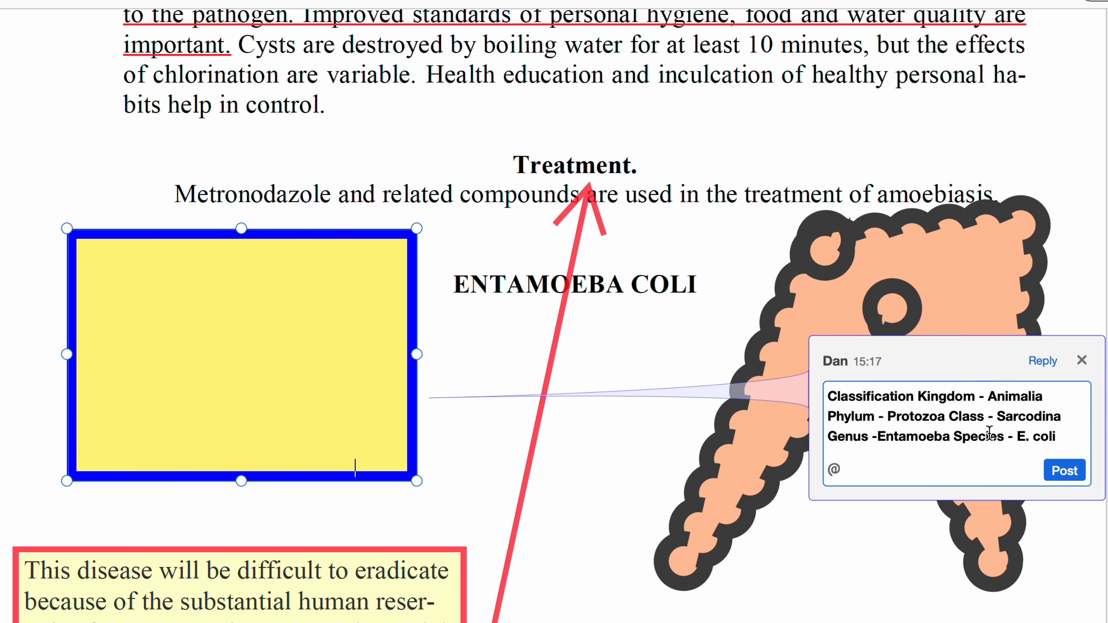
left_click(1064, 470)
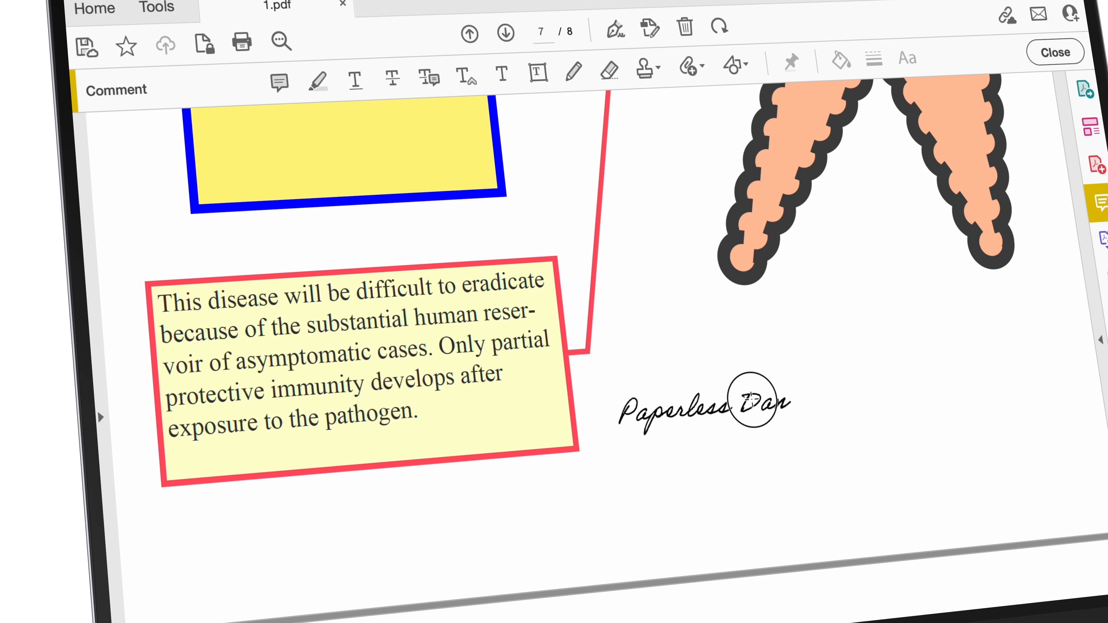
- Select the pink-bordered callout box and check its options without changing anything
left_click(608, 388)
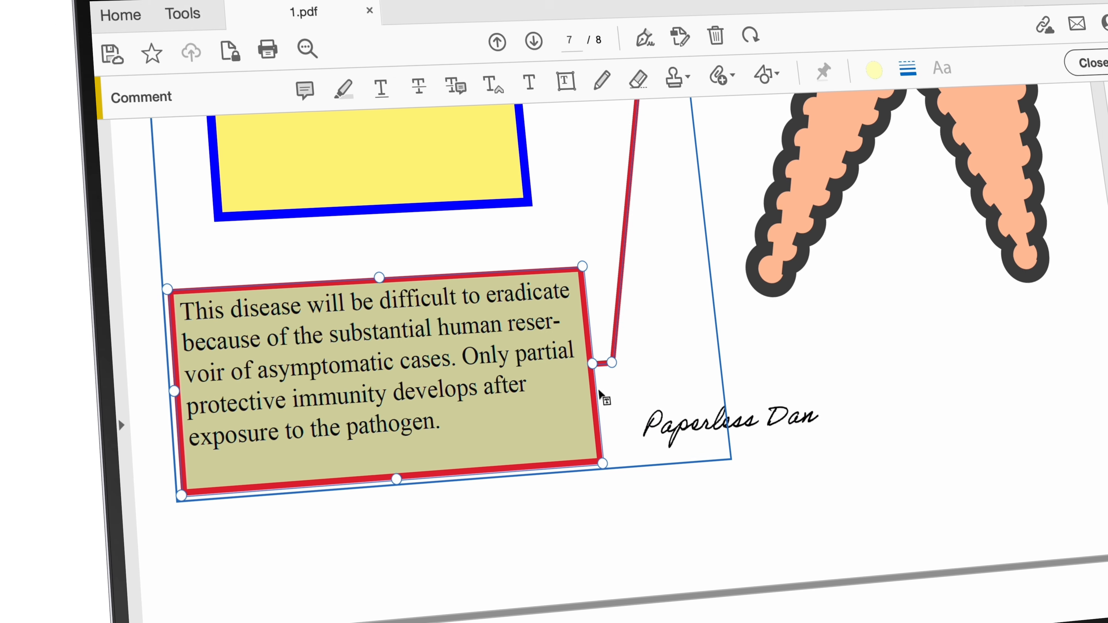
scroll(616, 387, "up", 2)
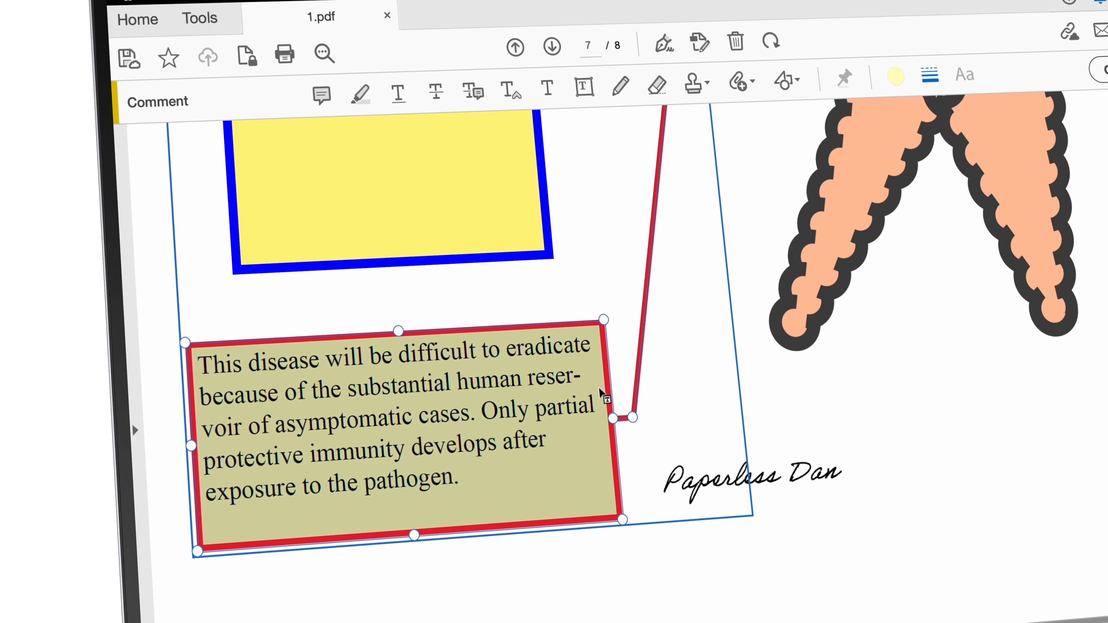
right_click(598, 388)
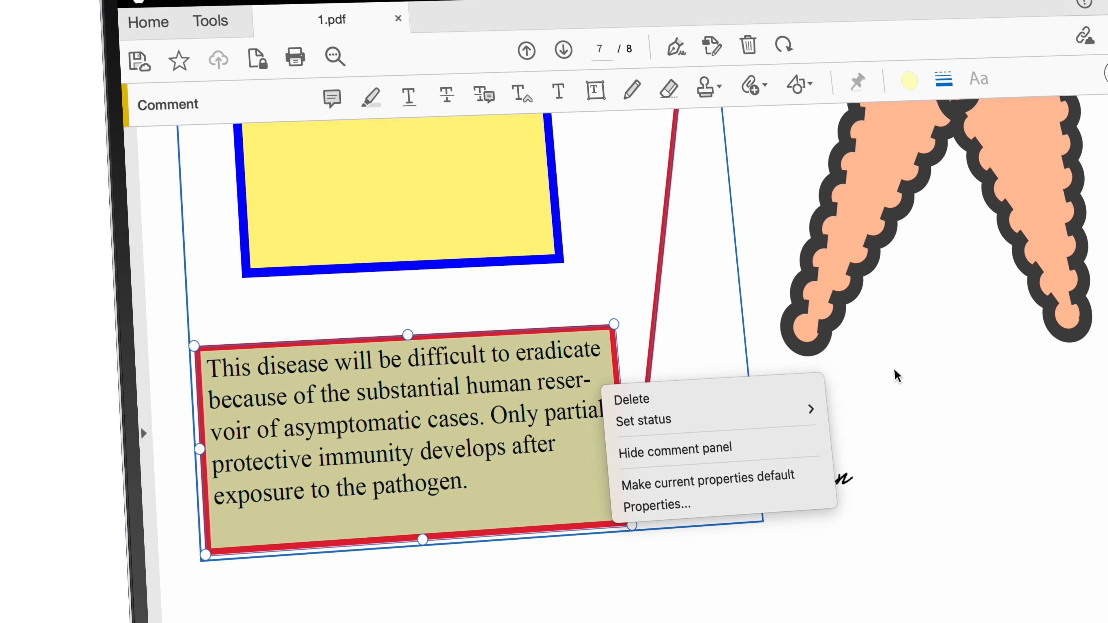
left_click(896, 377)
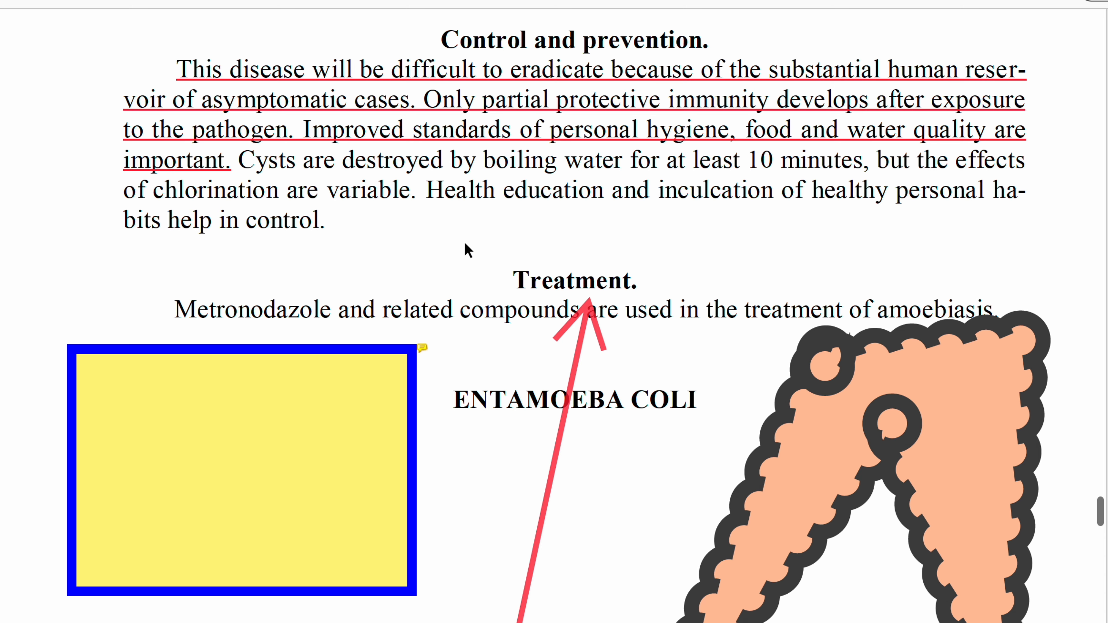
scroll(466, 248, "up", 2)
mouse_move(560, 188)
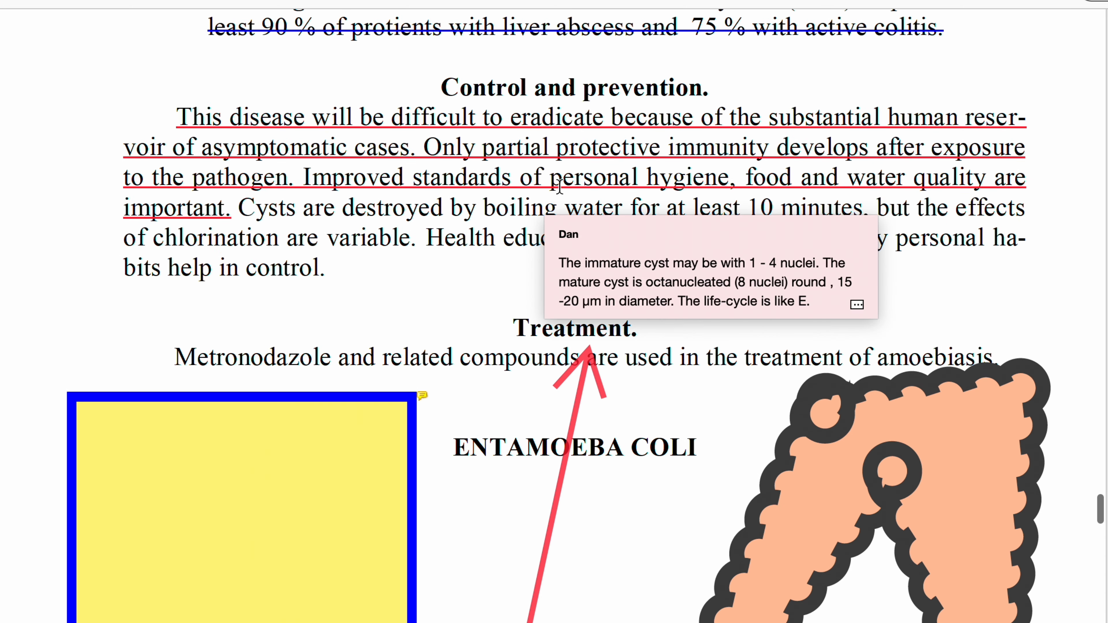
scroll(560, 186, "up", 5)
mouse_move(603, 233)
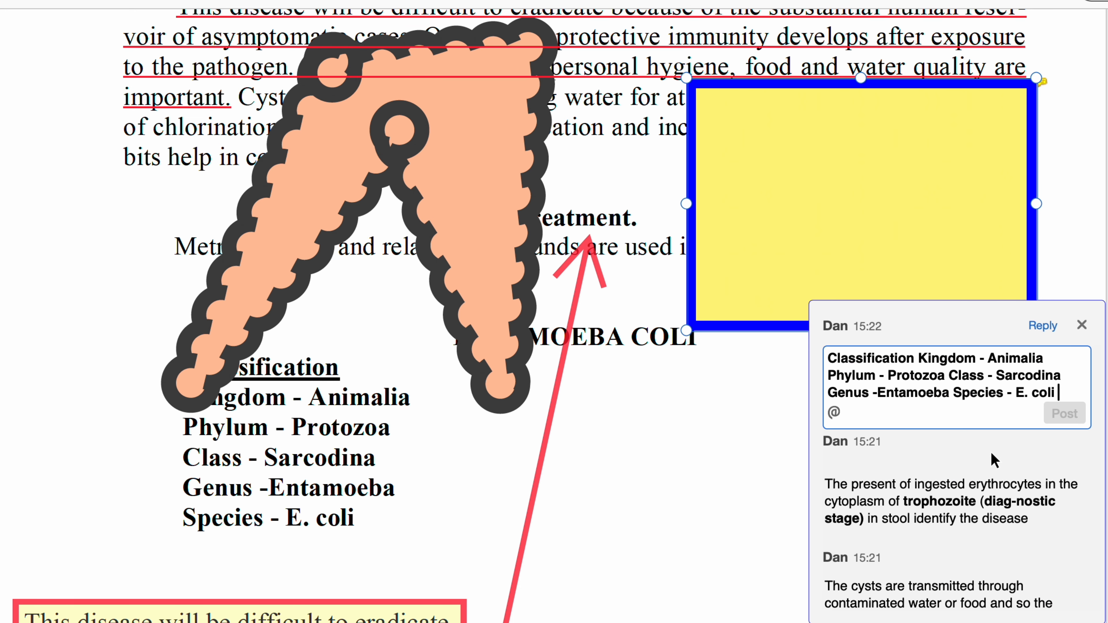
scroll(994, 464, "down", 2)
scroll(995, 458, "up", 2)
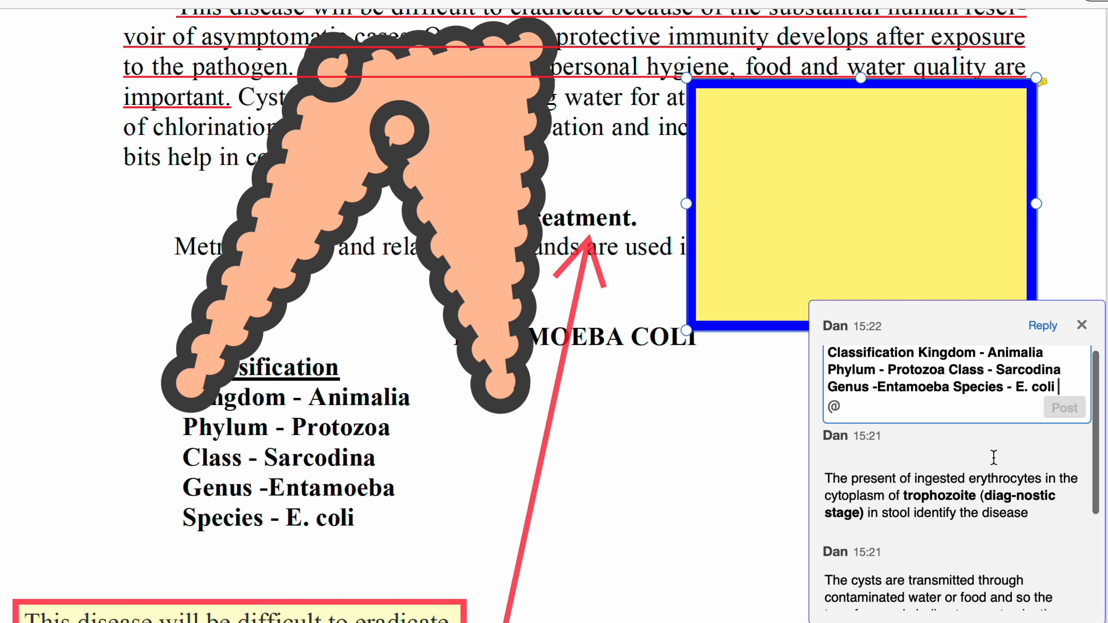
- Post the drafted classification comment, then paste and post the reply 'Control and prevention.'
left_click(1046, 327)
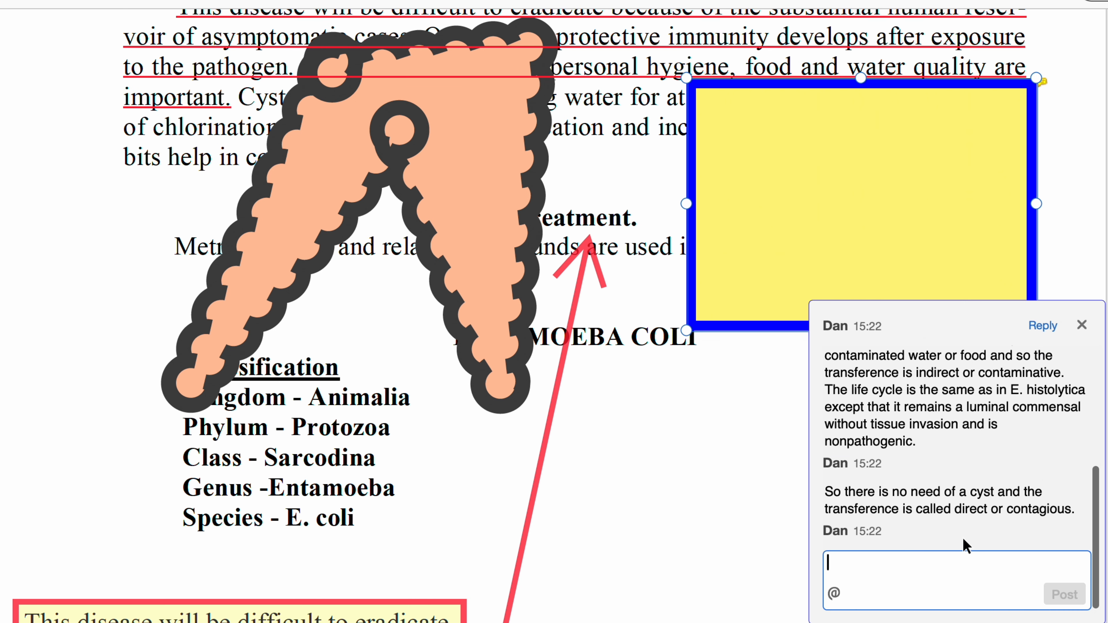
type("Control and prevention.")
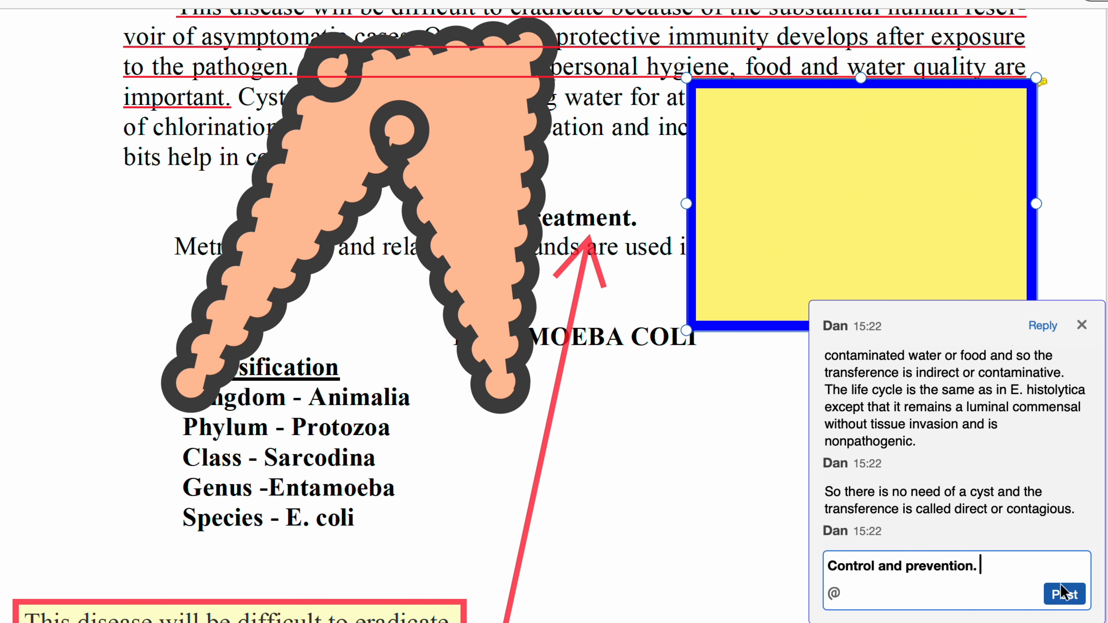
left_click(1061, 593)
scroll(1061, 538, "up", 8)
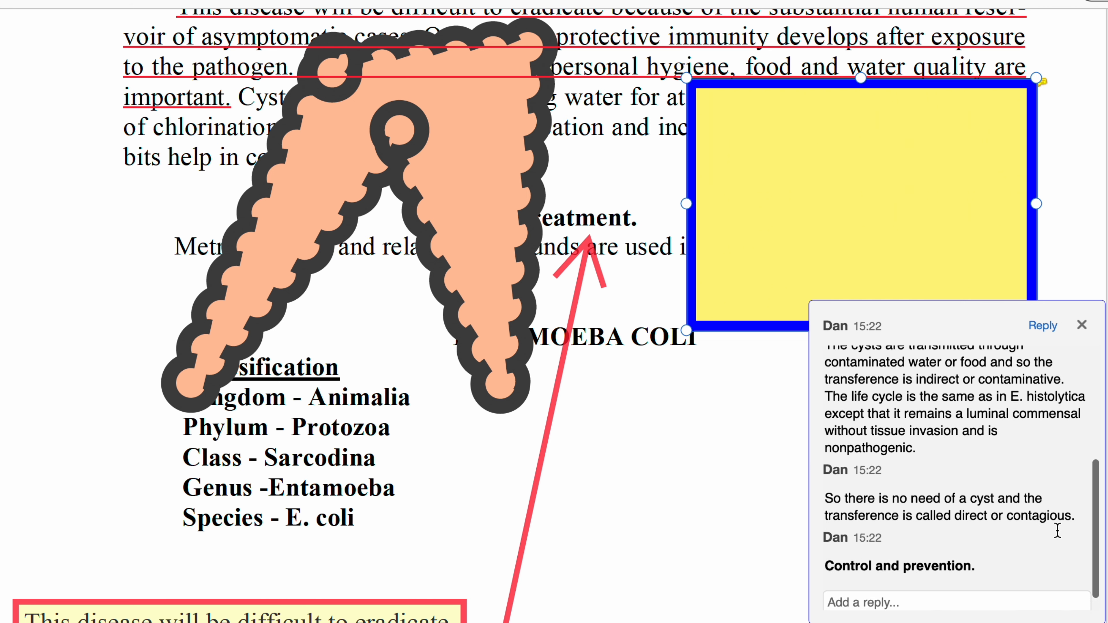
- Set the underlined-text comment's review status to Rejected
scroll(1058, 531, "up", 2)
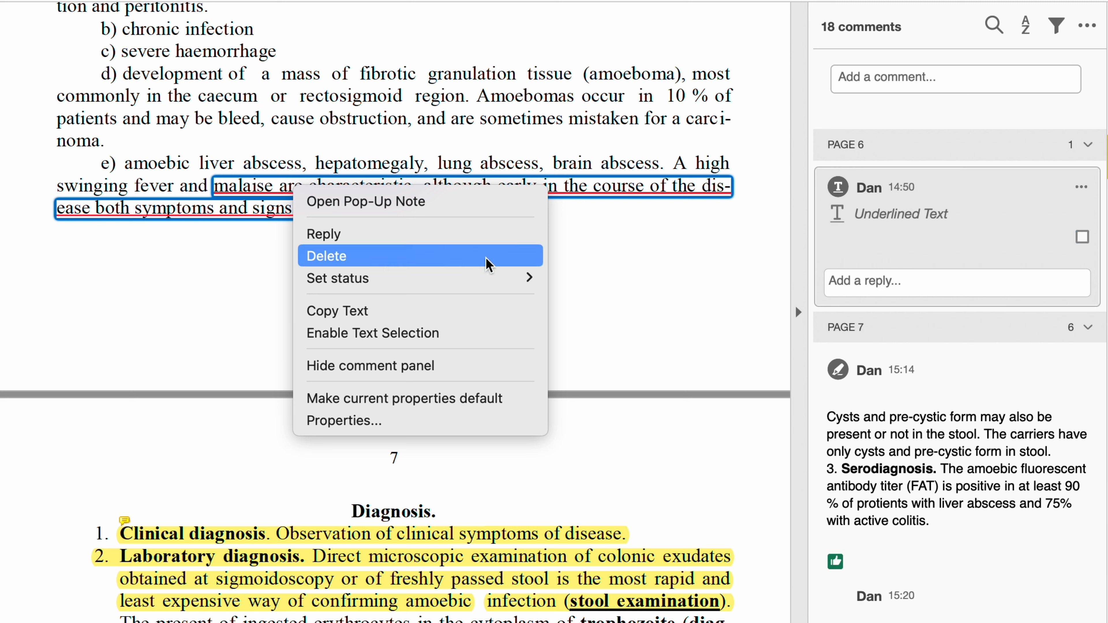
mouse_move(511, 278)
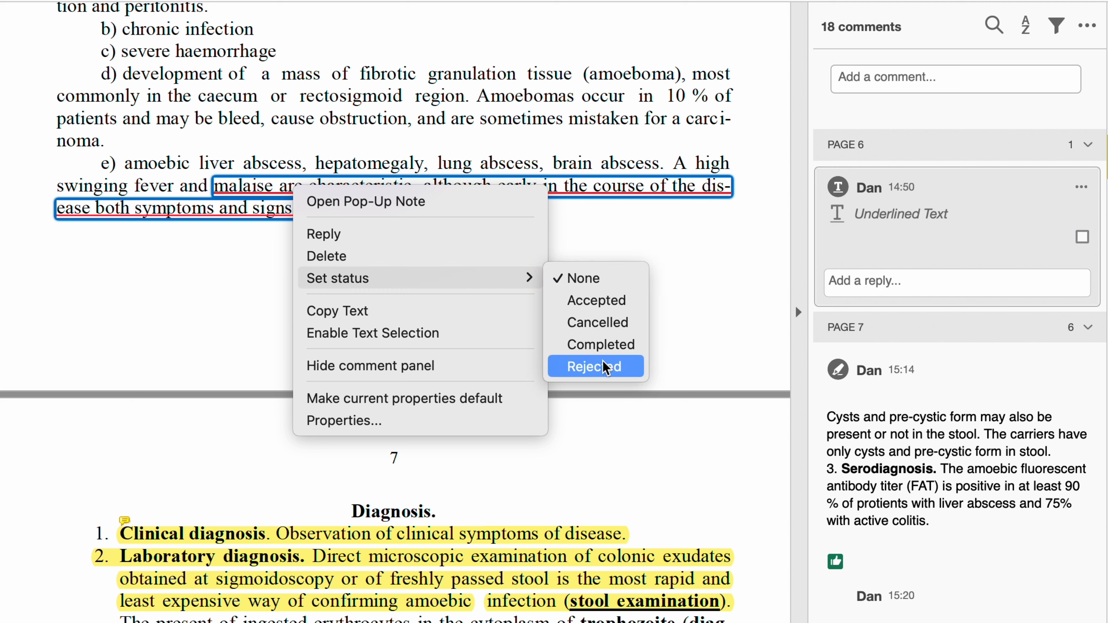
left_click(606, 368)
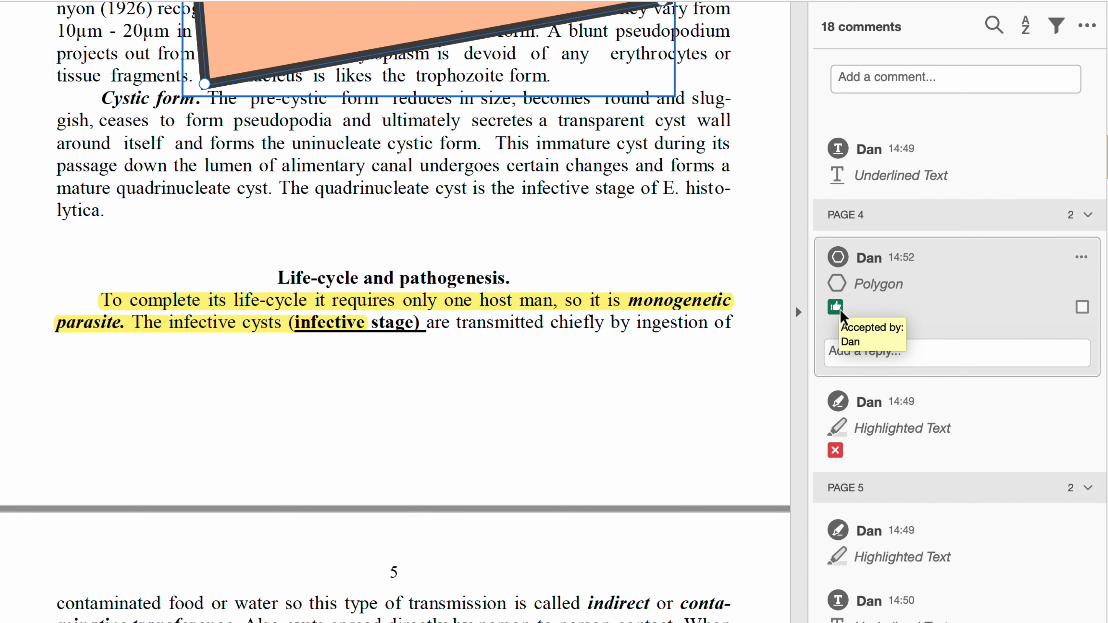
scroll(841, 311, "down", 3)
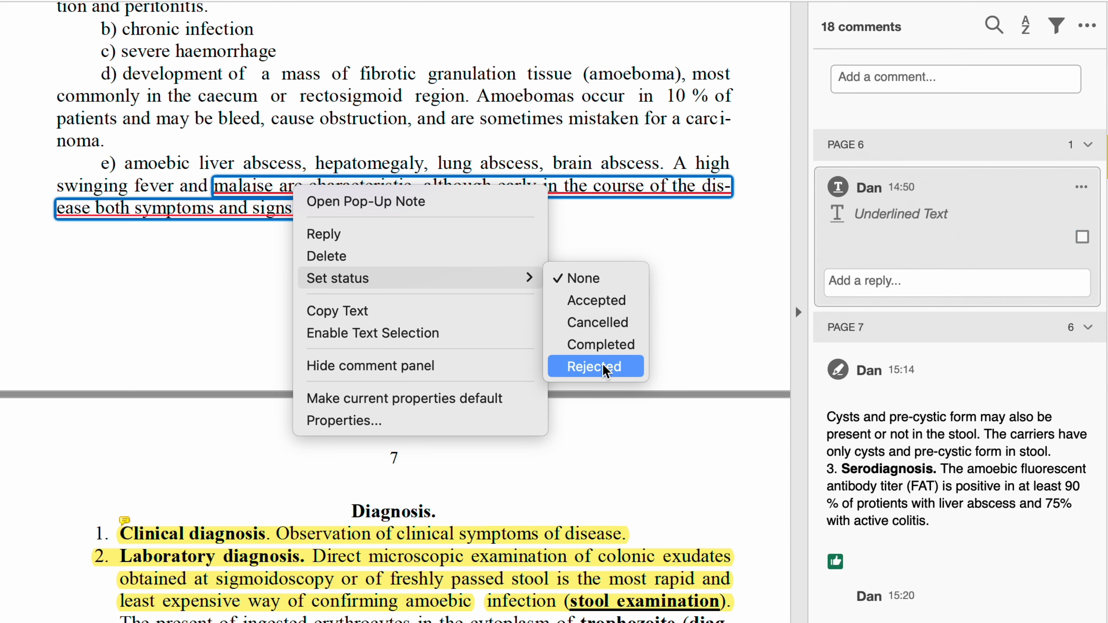
left_click(603, 367)
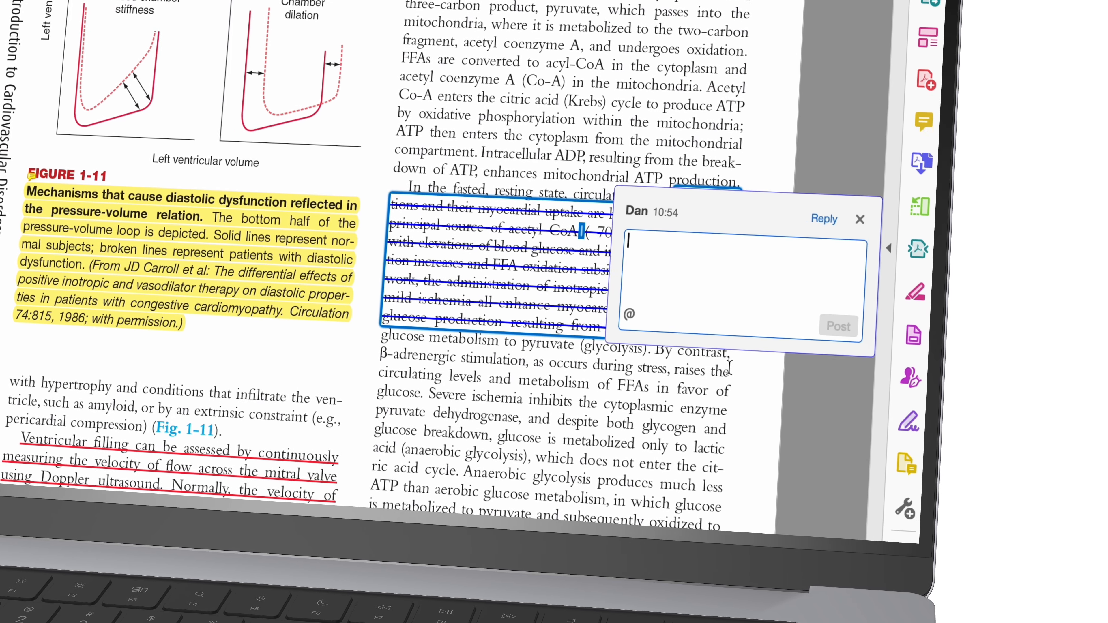
- Post 'ATP then enters the citric acid' on the struck-through passage and close the popup
type("ATP then enters the ci")
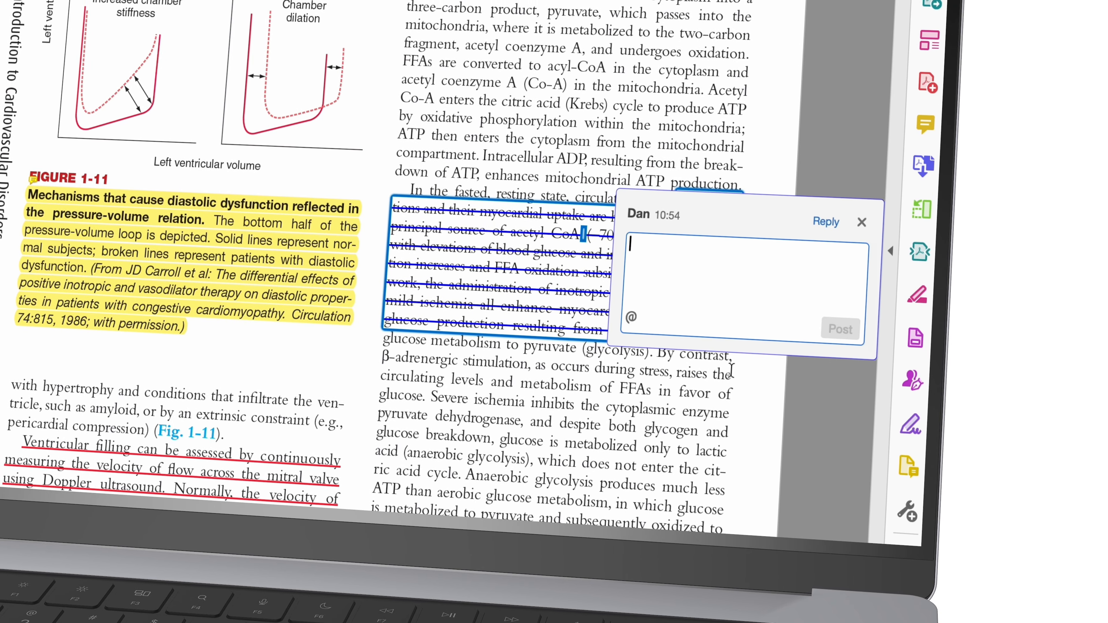
type("tric acid")
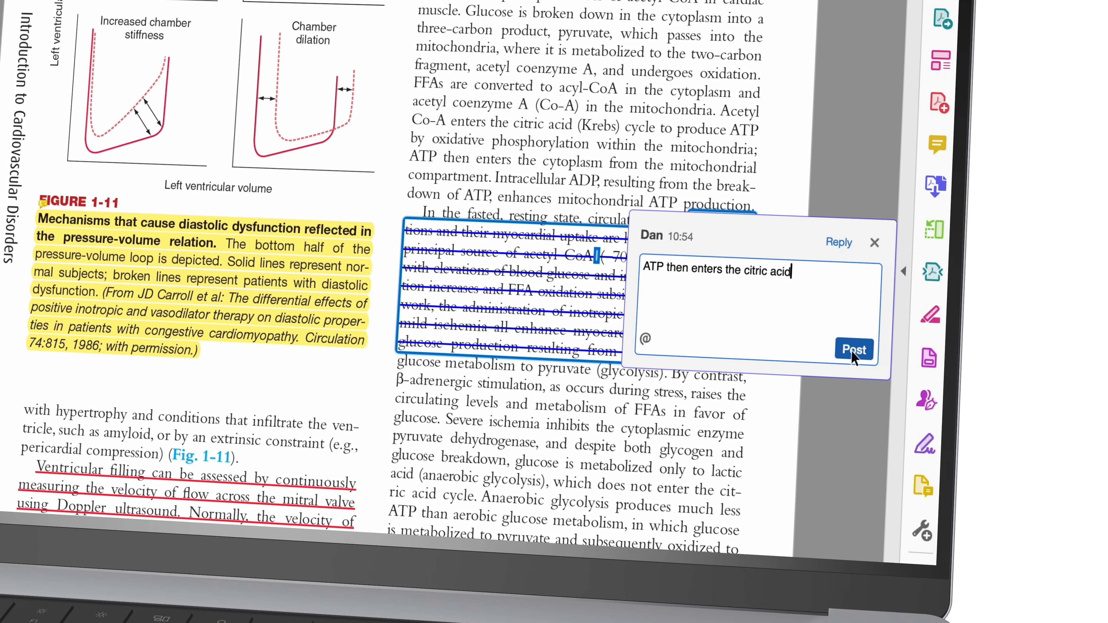
left_click(843, 333)
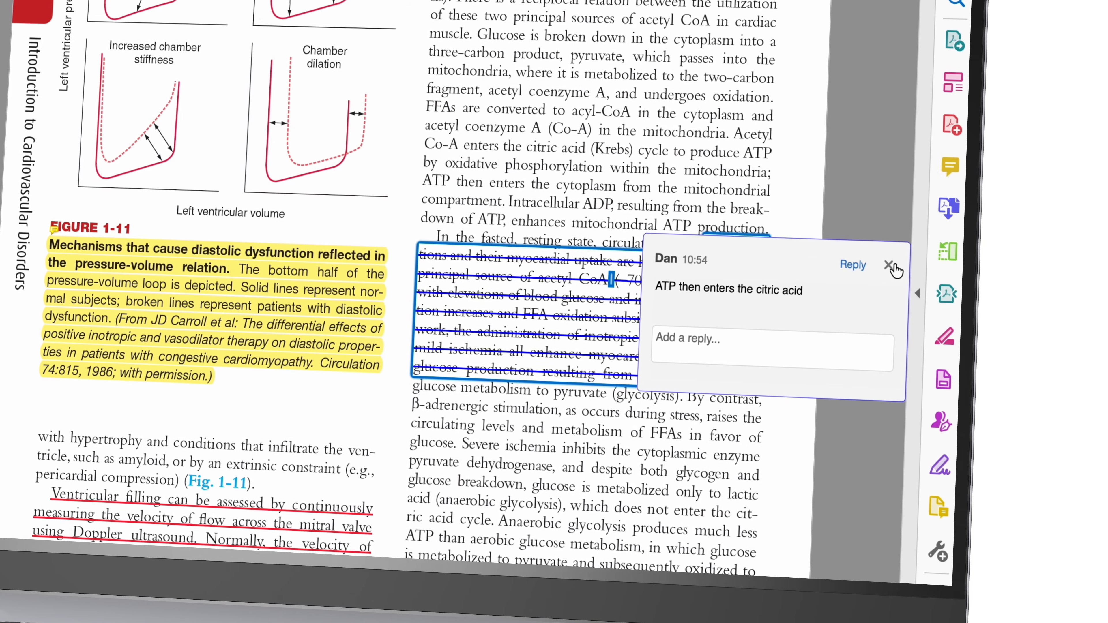
left_click(890, 274)
- Start a comment on the underlined Ventricular filling paragraph and paste text into it
scroll(789, 349, "down", 5)
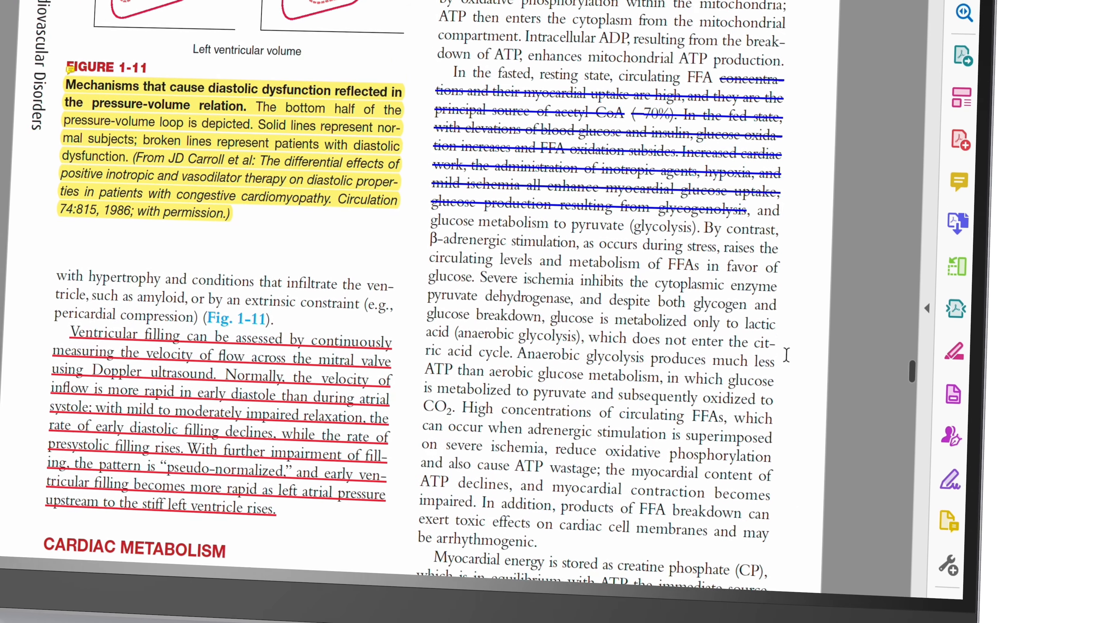
scroll(789, 349, "down", 2)
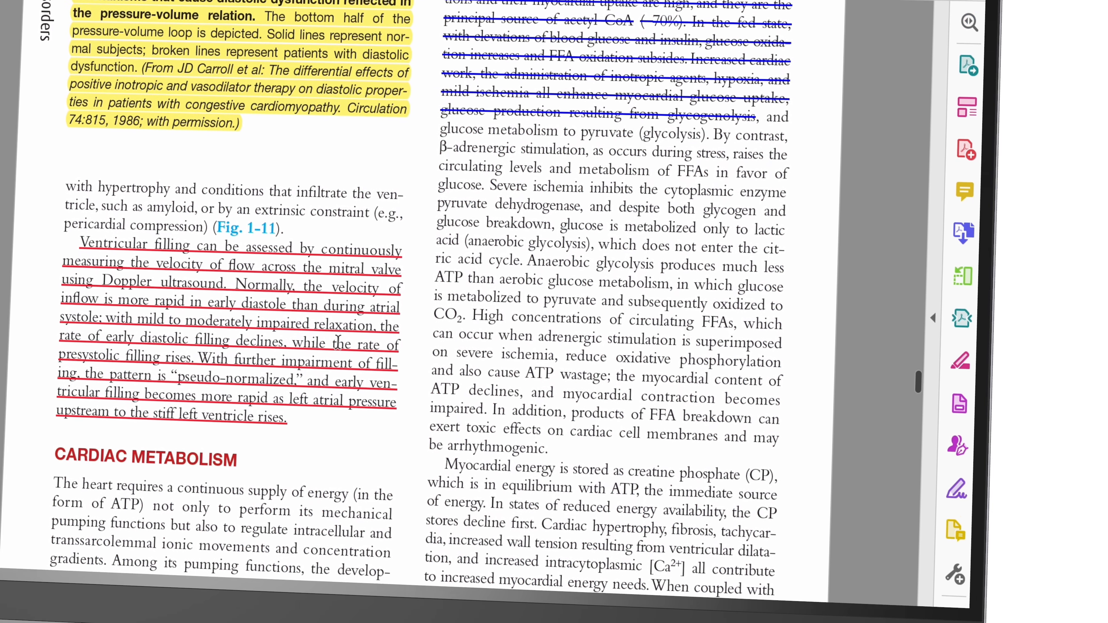
left_click(337, 340)
left_click(354, 456)
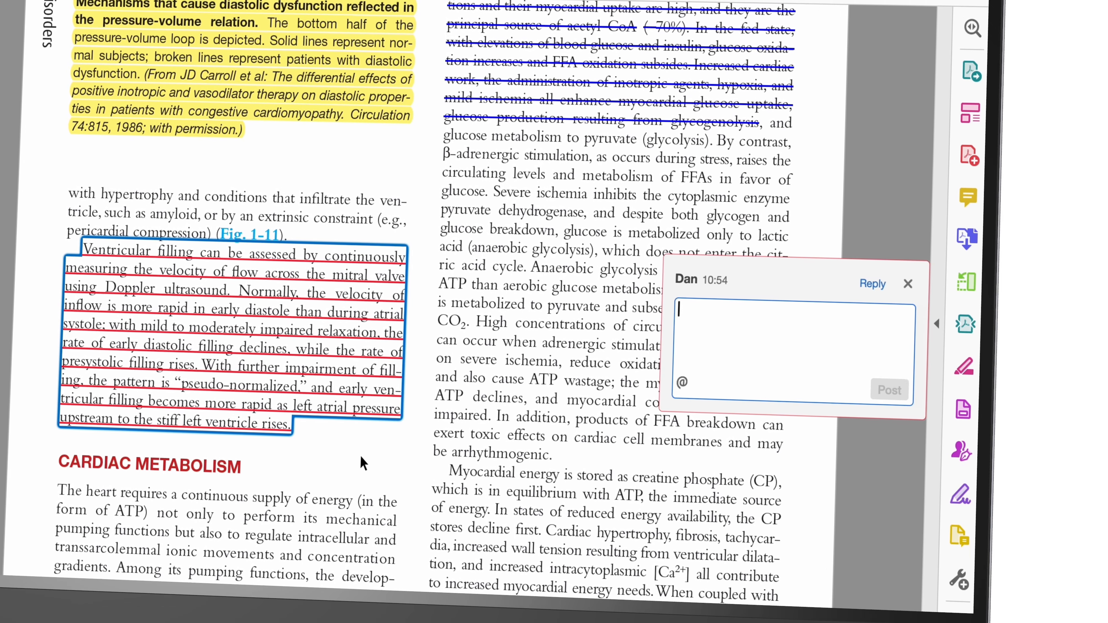
right_click(693, 311)
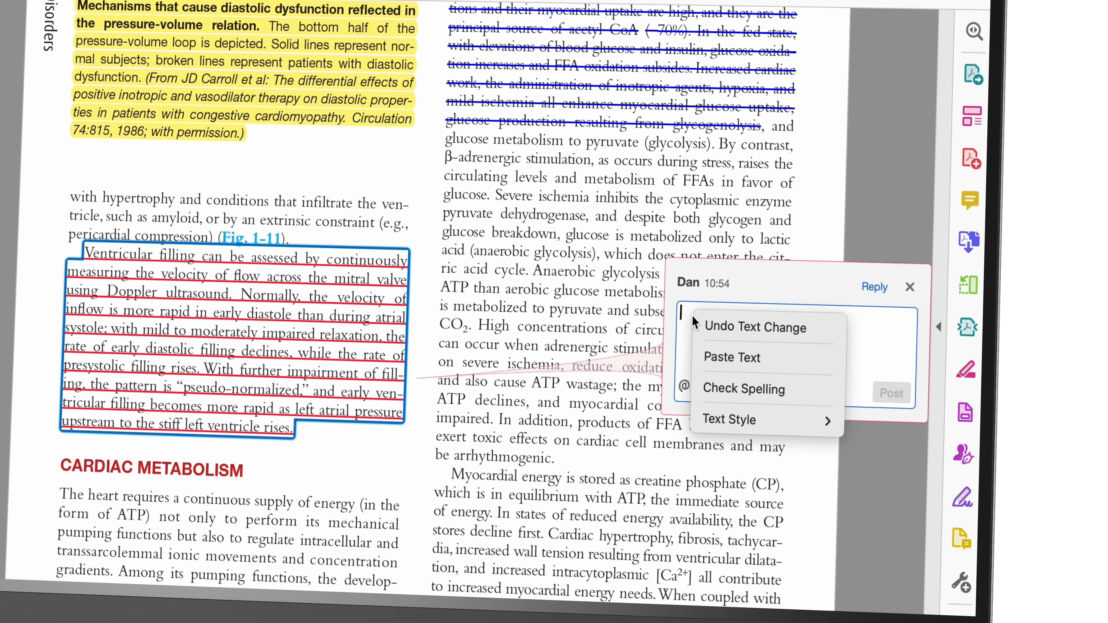
left_click(710, 359)
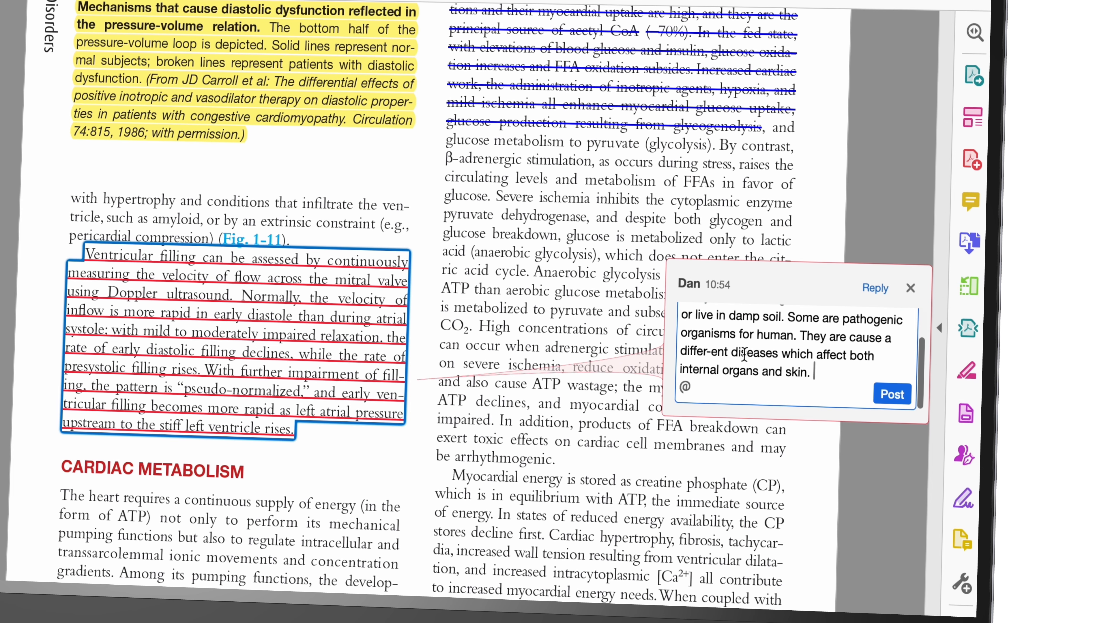
scroll(745, 353, "down", 1)
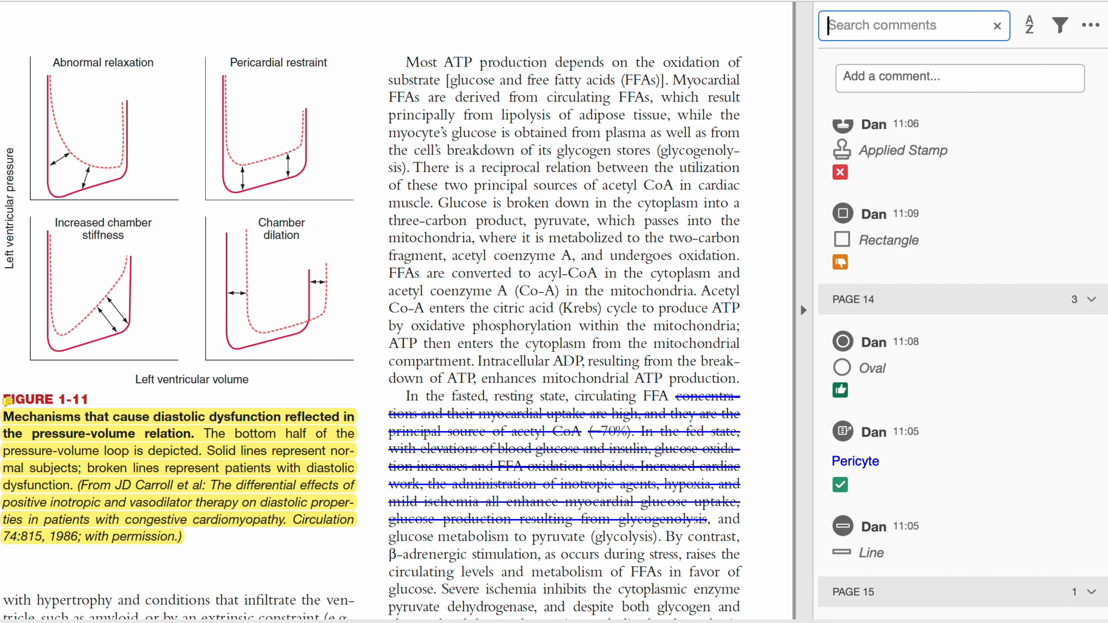
- Search the comments for 'These' and filter the list to include Stamp comments
type("These")
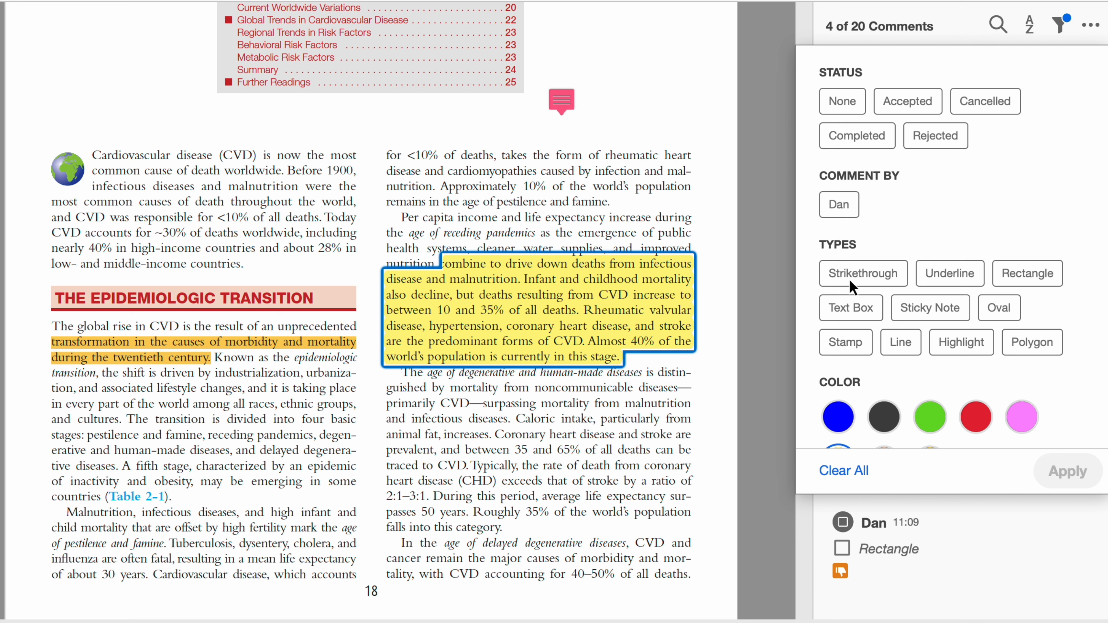
left_click(846, 345)
scroll(852, 380, "down", 2)
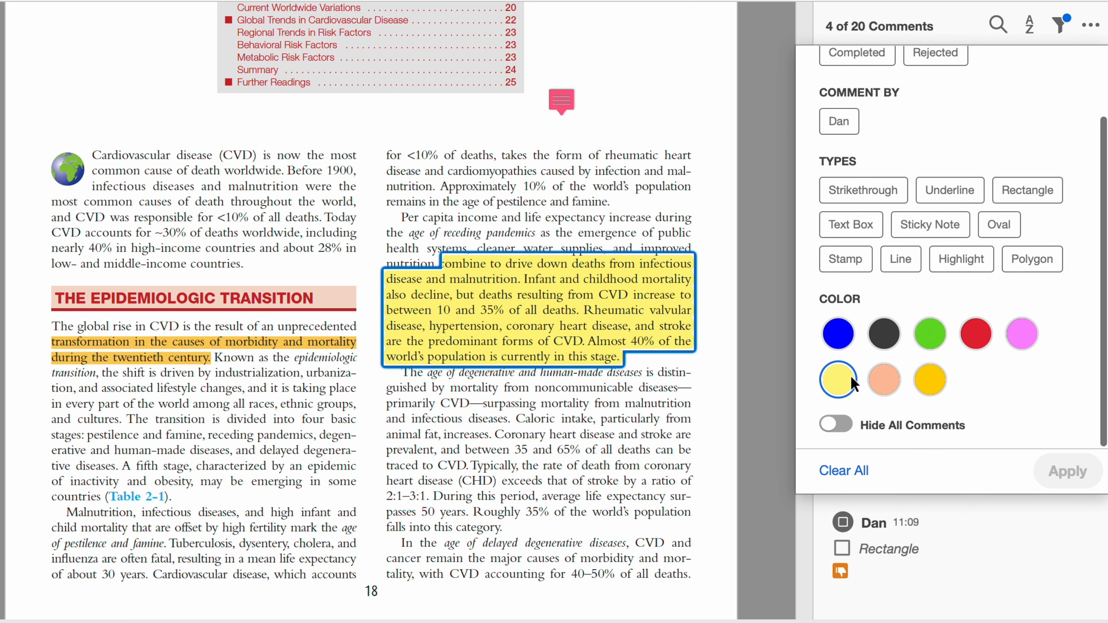
scroll(851, 375, "up", 2)
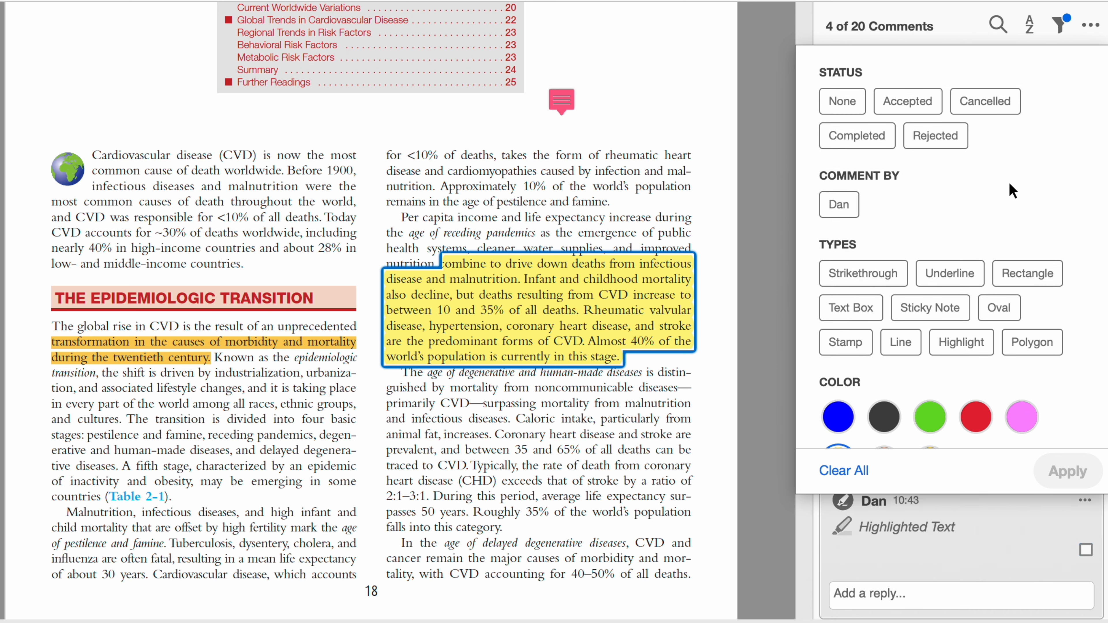
- Sort the comments list by author, then by date
left_click(1029, 25)
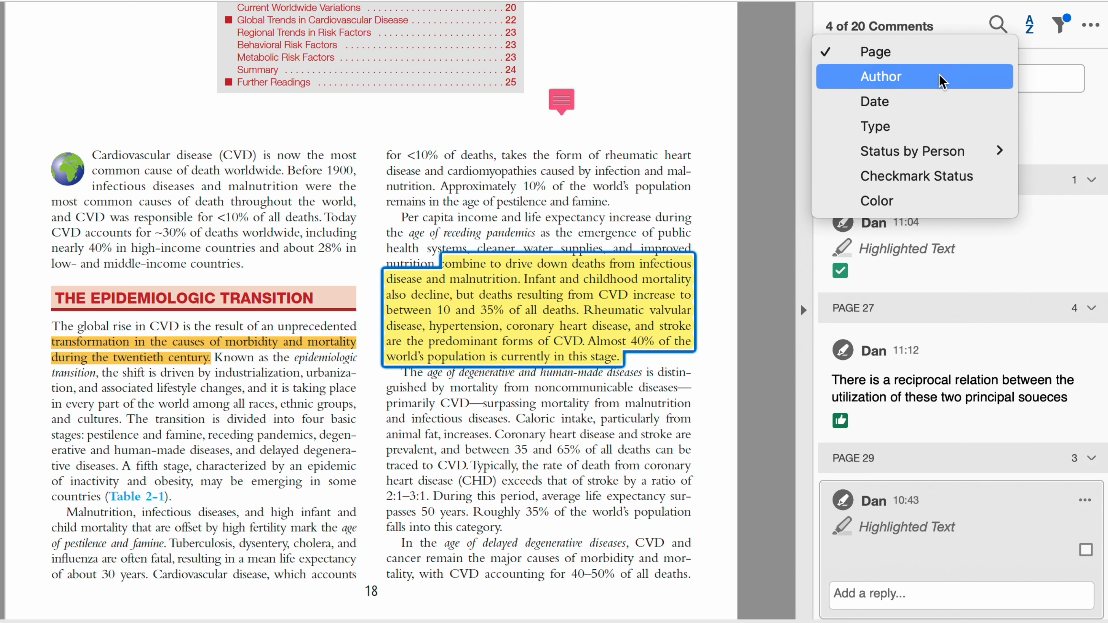
left_click(916, 80)
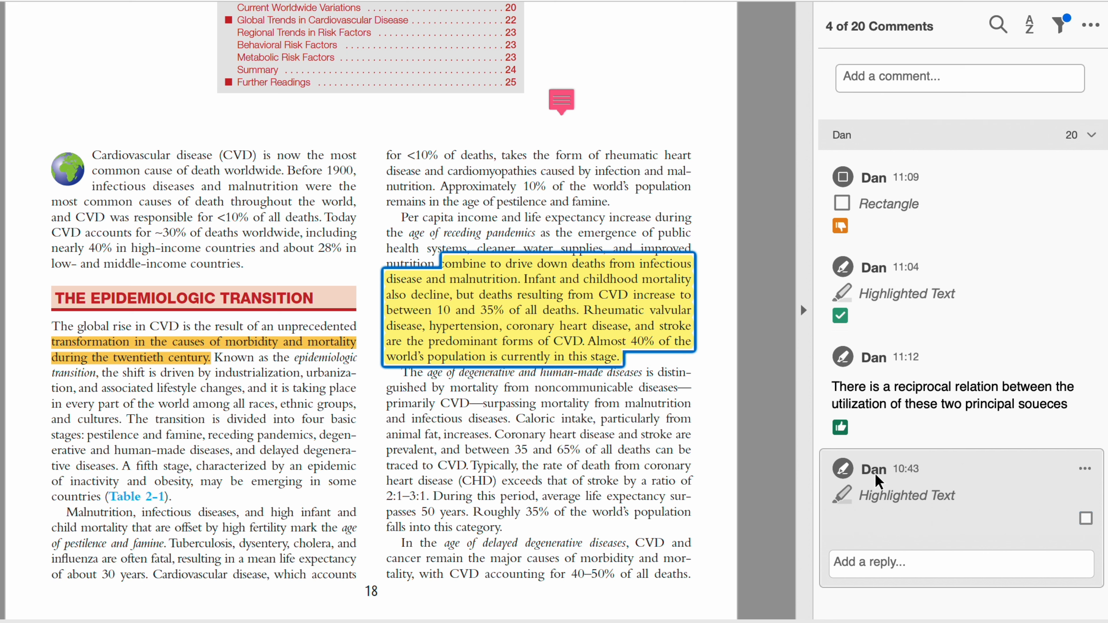
left_click(1030, 25)
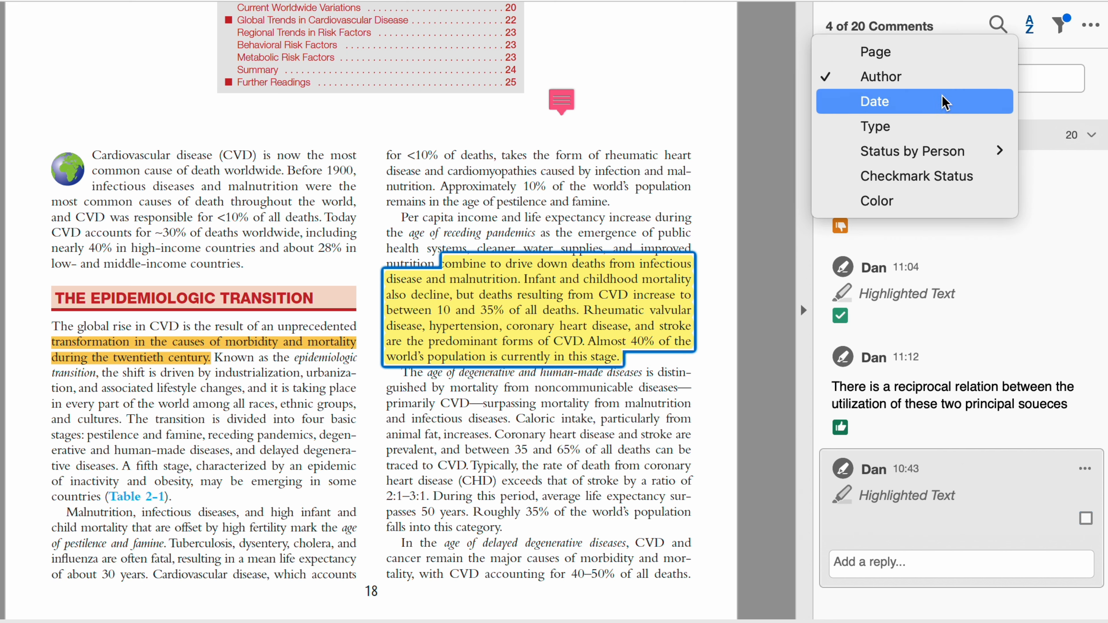
left_click(916, 101)
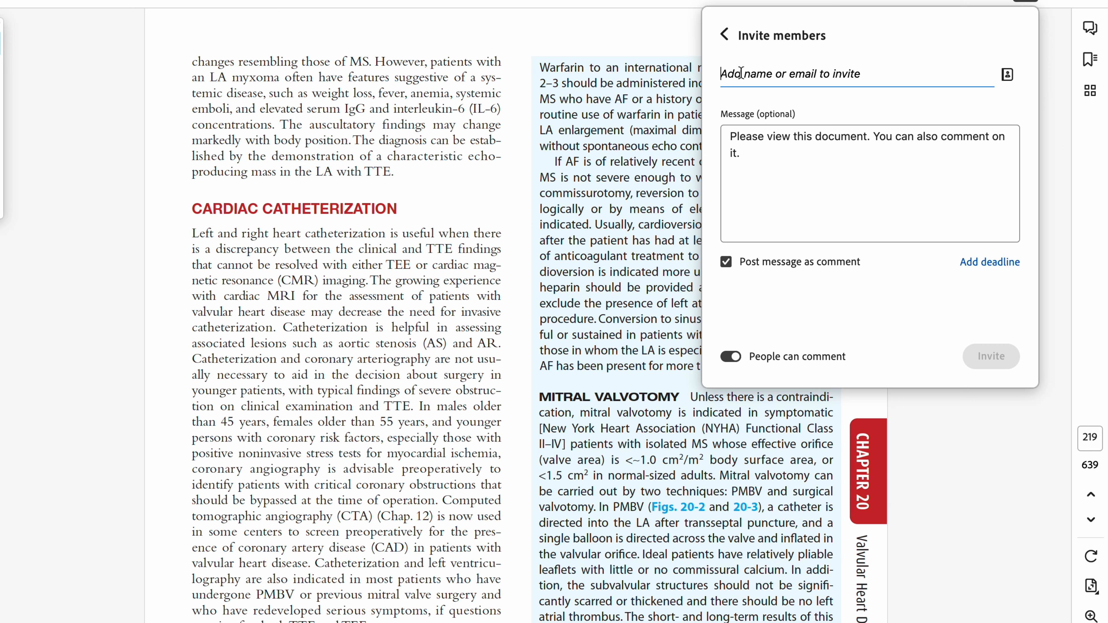
- Add the recipient's e-mail address to the invite members list
left_click(741, 73)
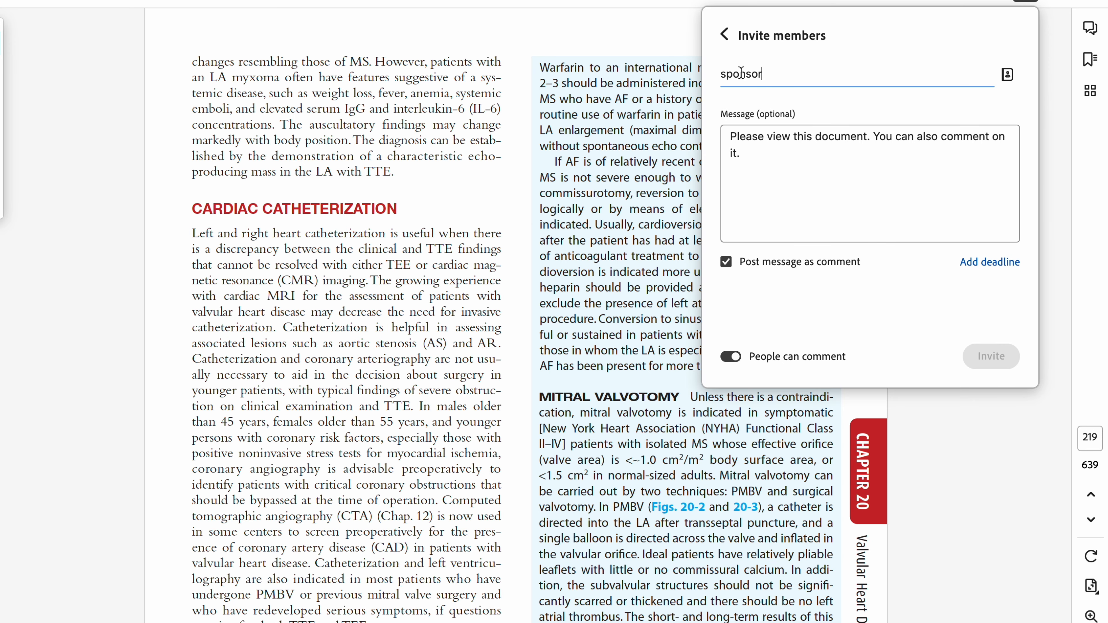
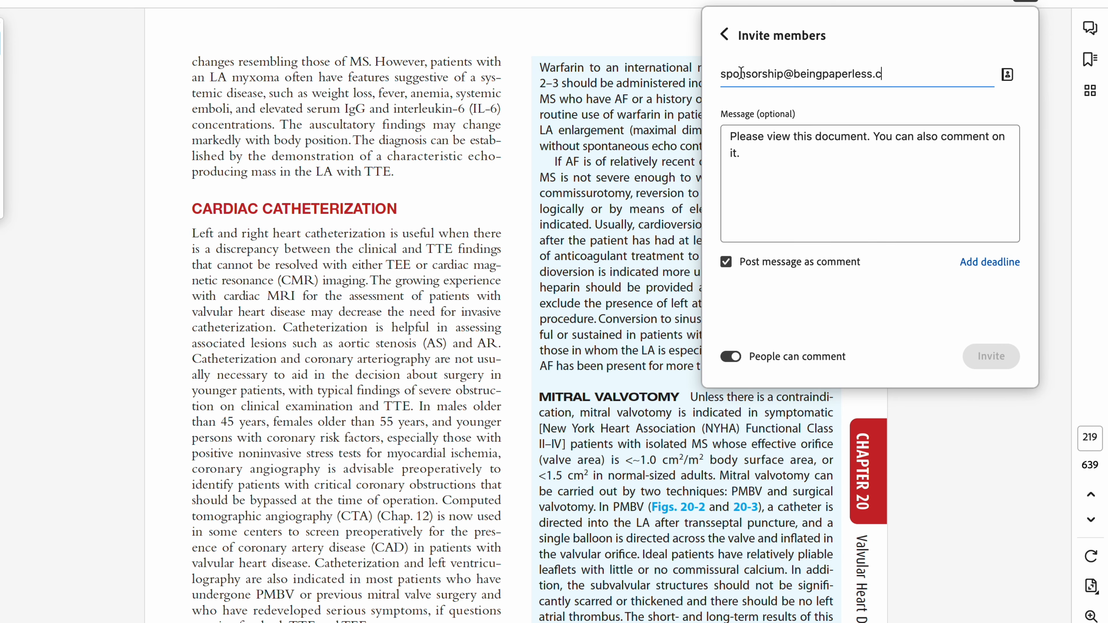
key("Return")
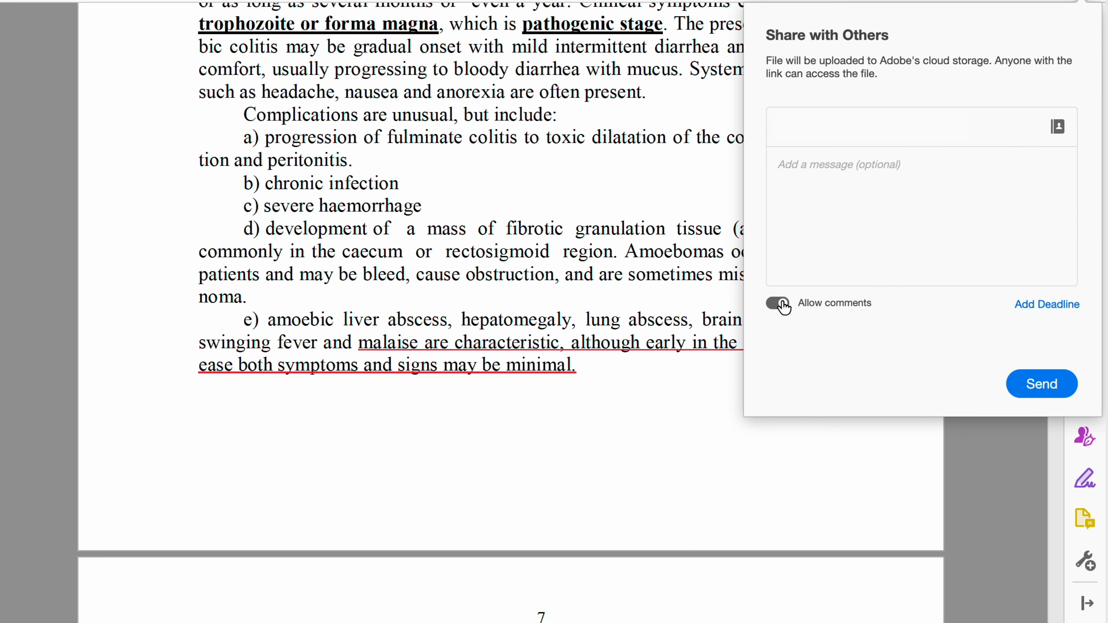
- Keep commenting allowed for recipients and set the share deadline to October 31, 2023
left_click(778, 304)
left_click(779, 304)
left_click(1047, 304)
left_click(895, 298)
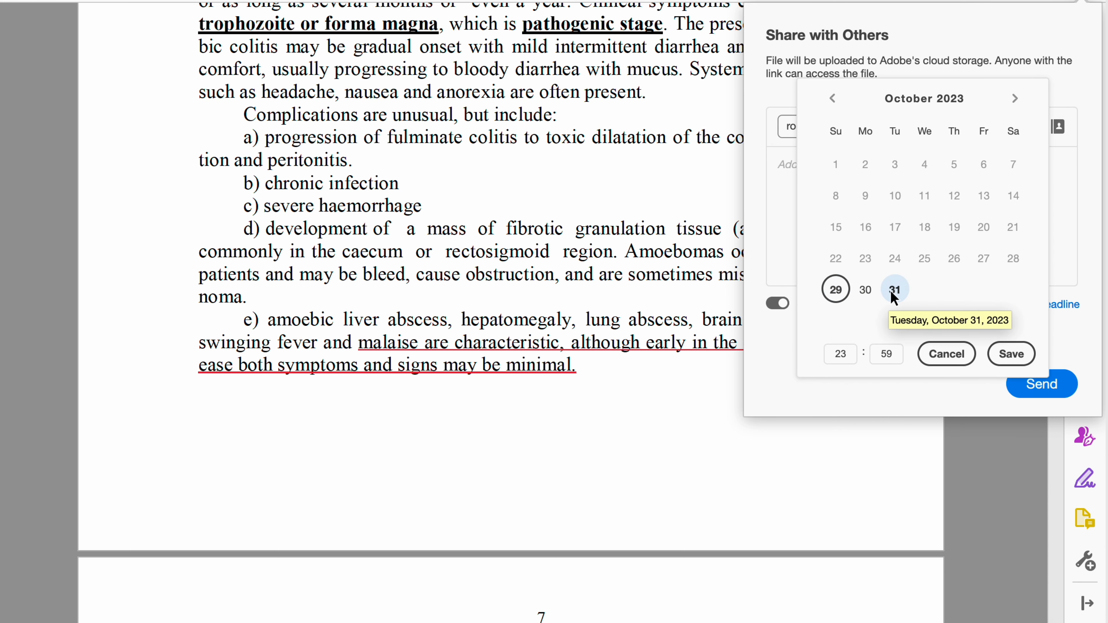